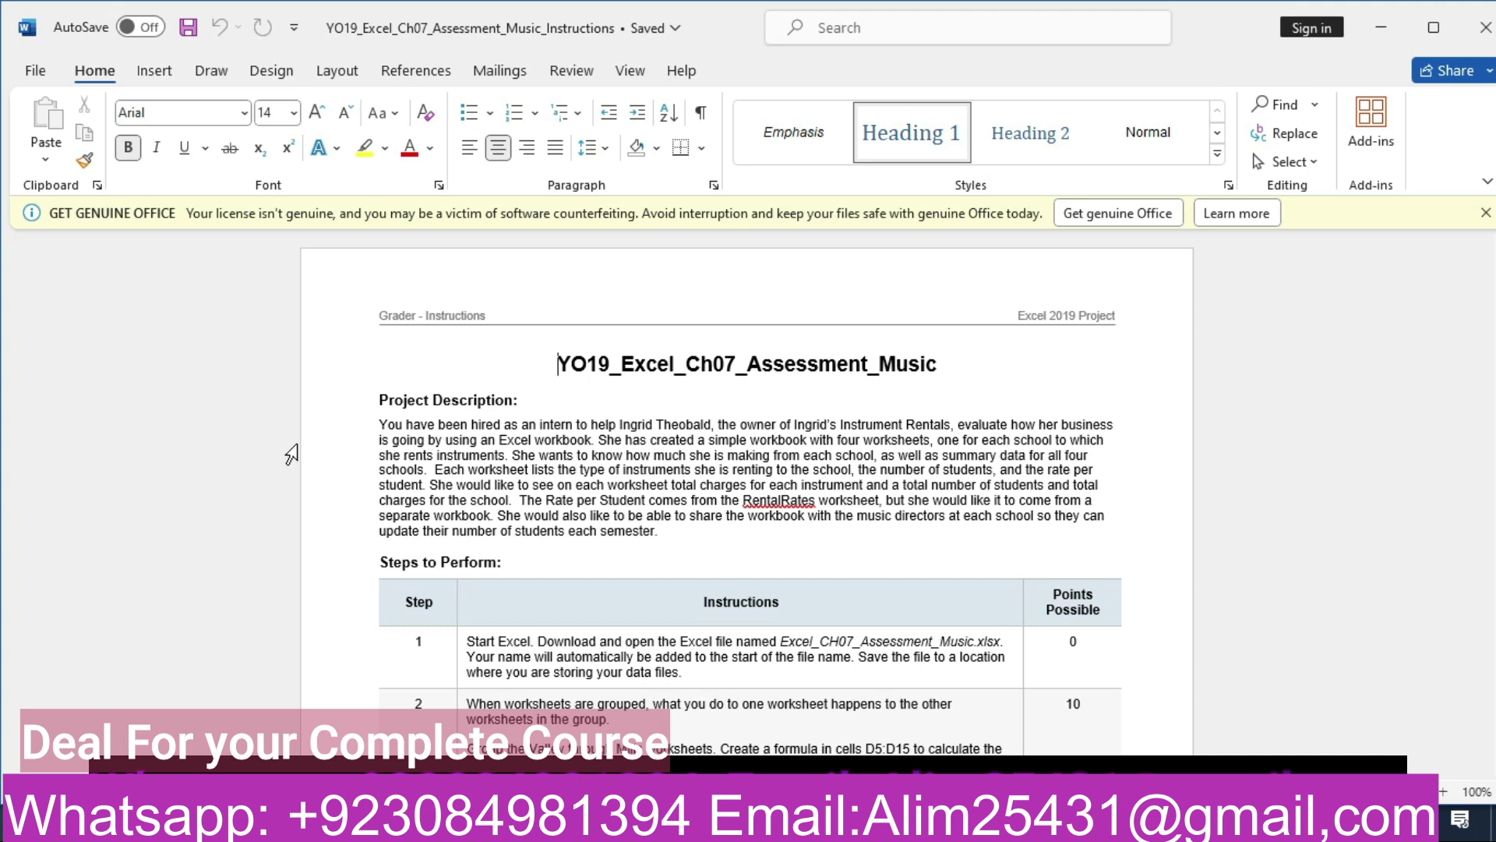
Show the project description and the steps table of the instructions at 120% zoom.
scroll(298, 438, "down", 3)
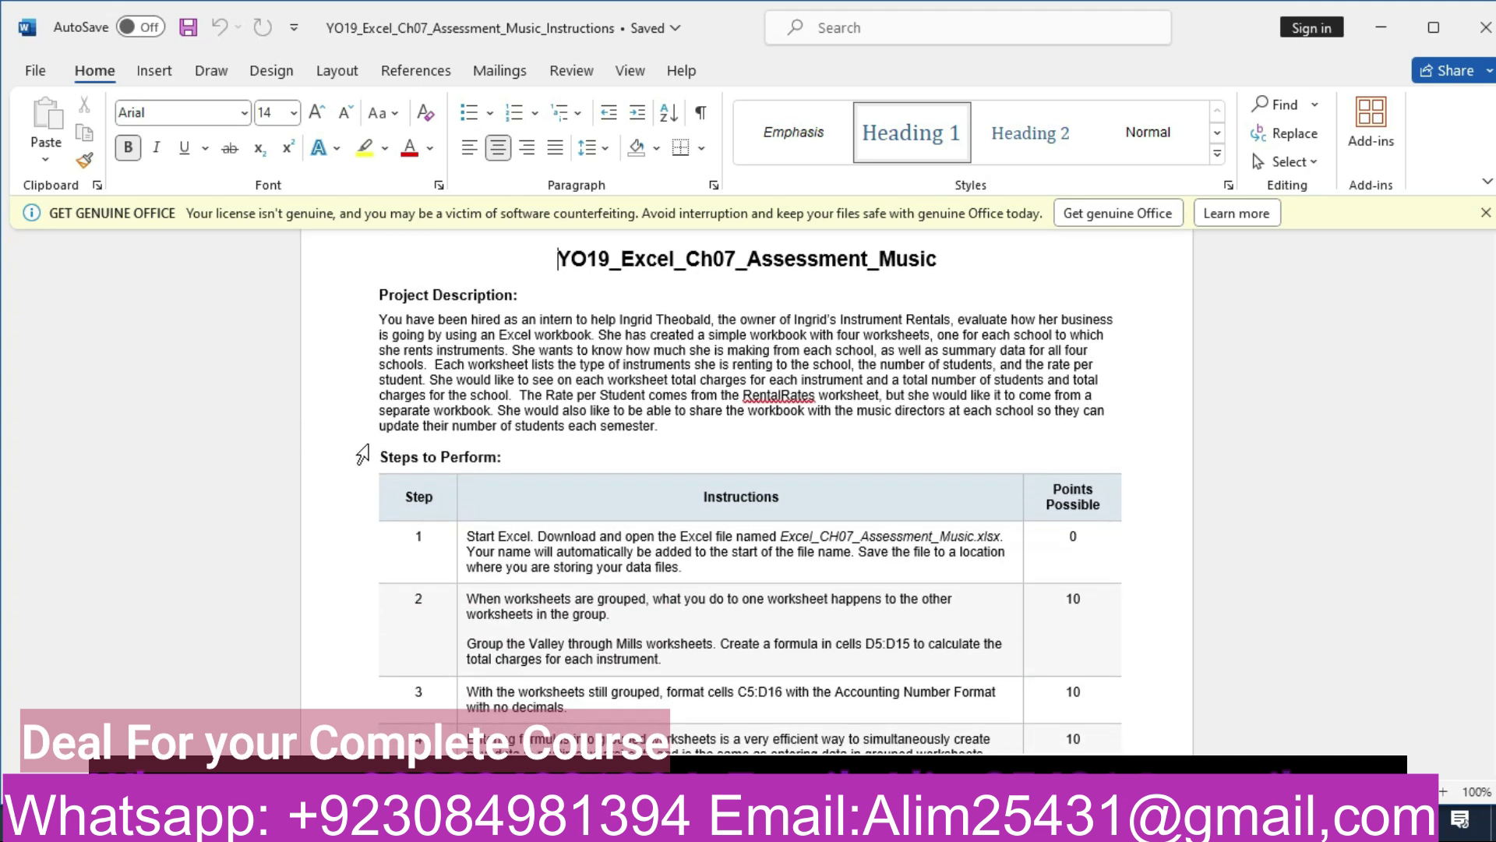
left_click(1444, 793)
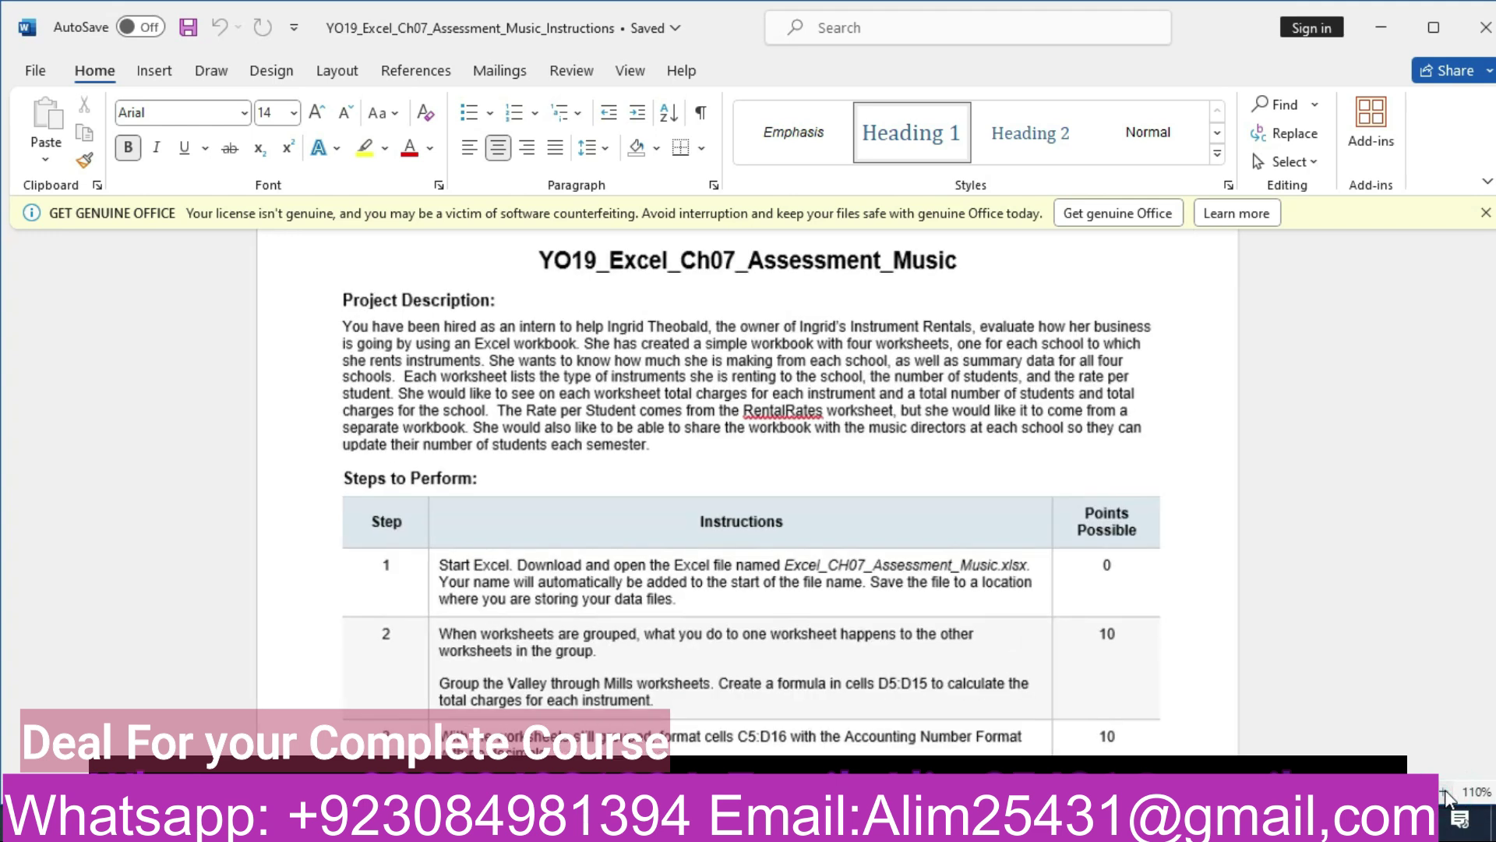
left_click(1444, 793)
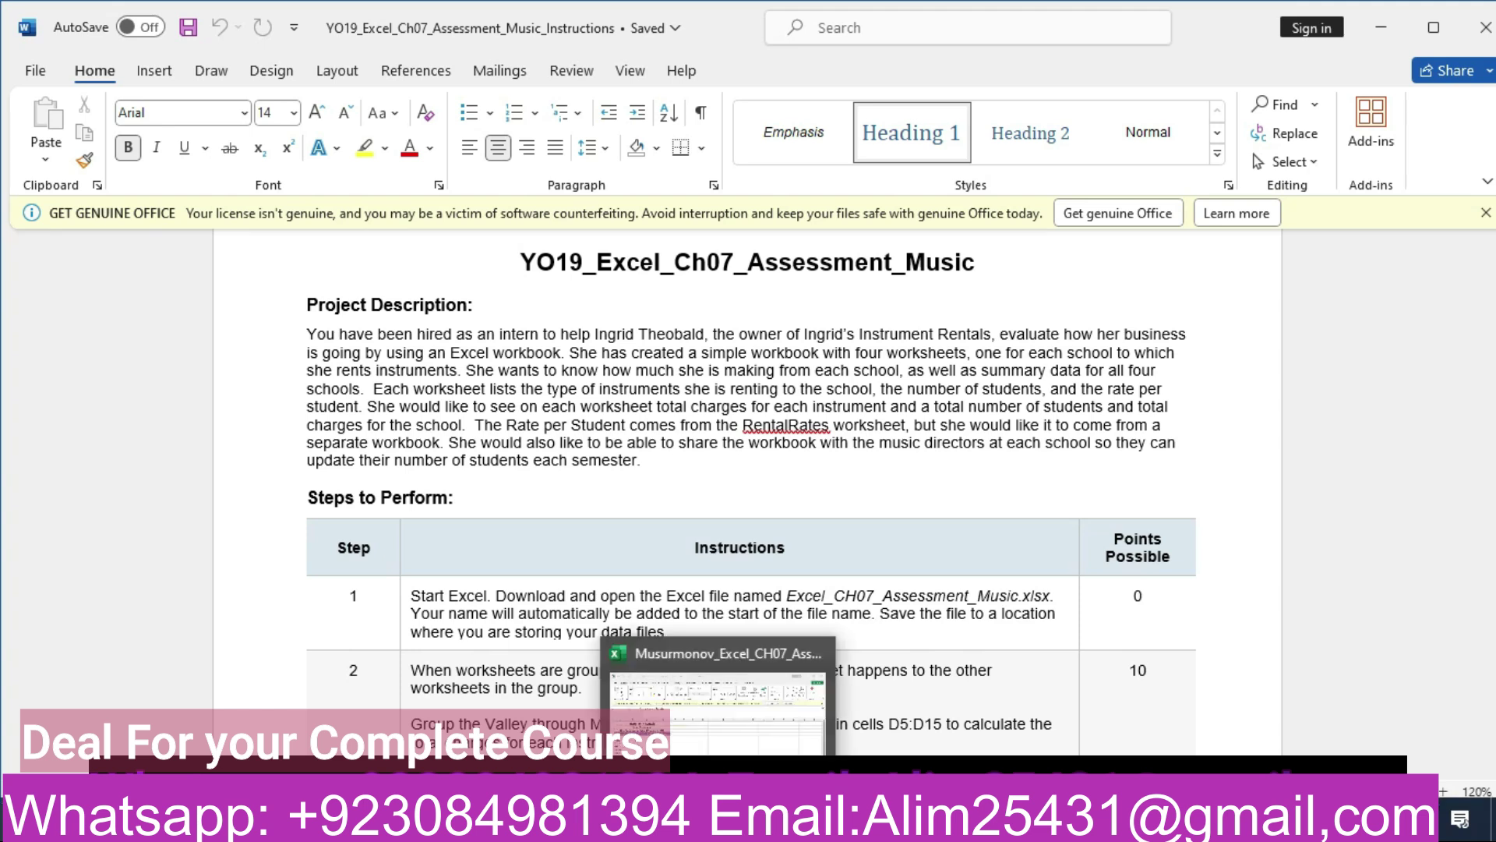
Switch to the Excel assessment workbook and dismiss its Office license notice.
left_click(720, 820)
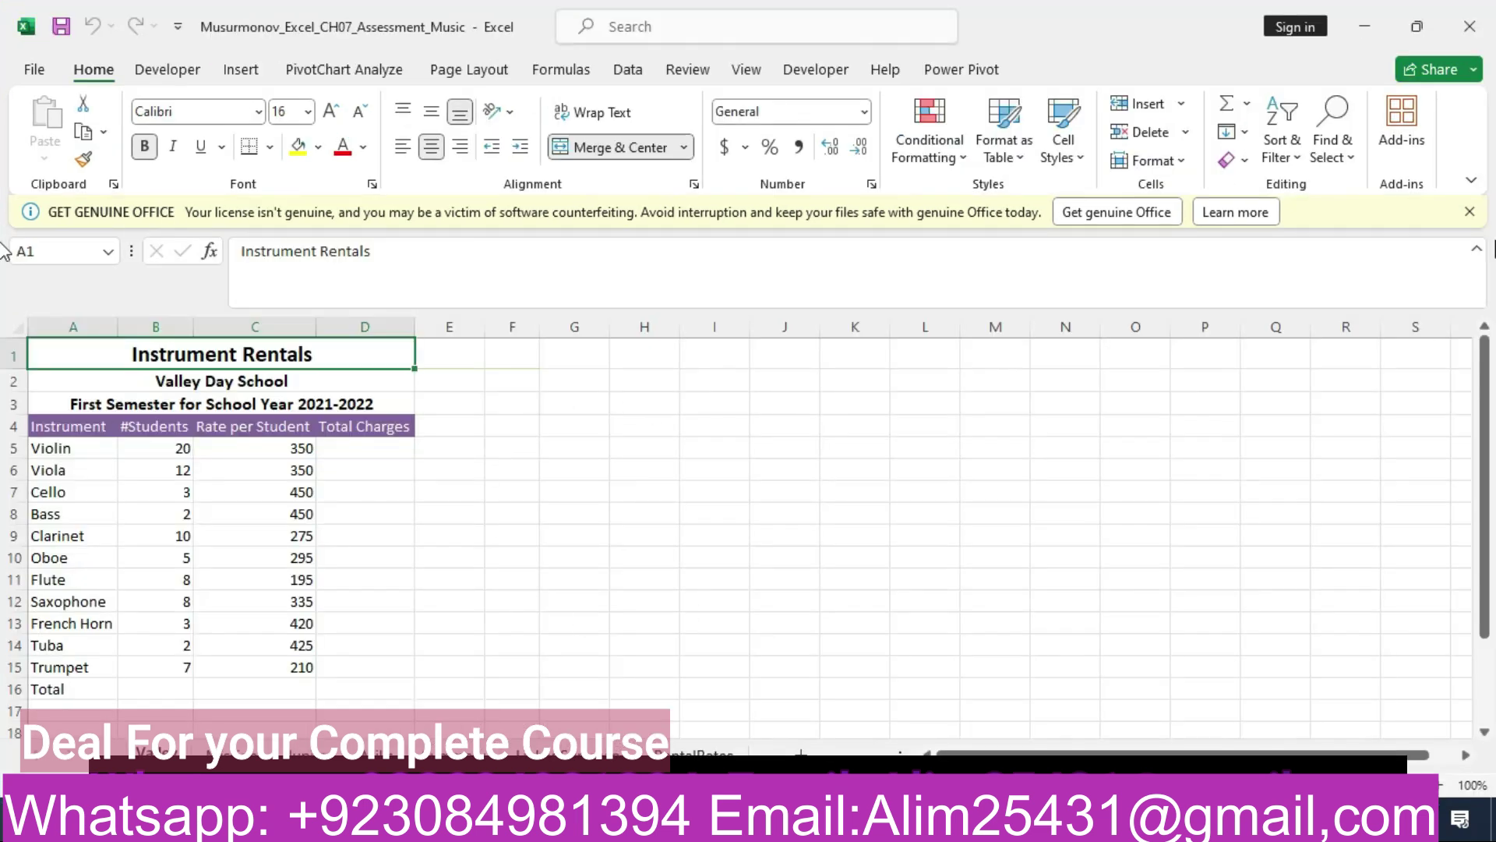
left_click(1469, 212)
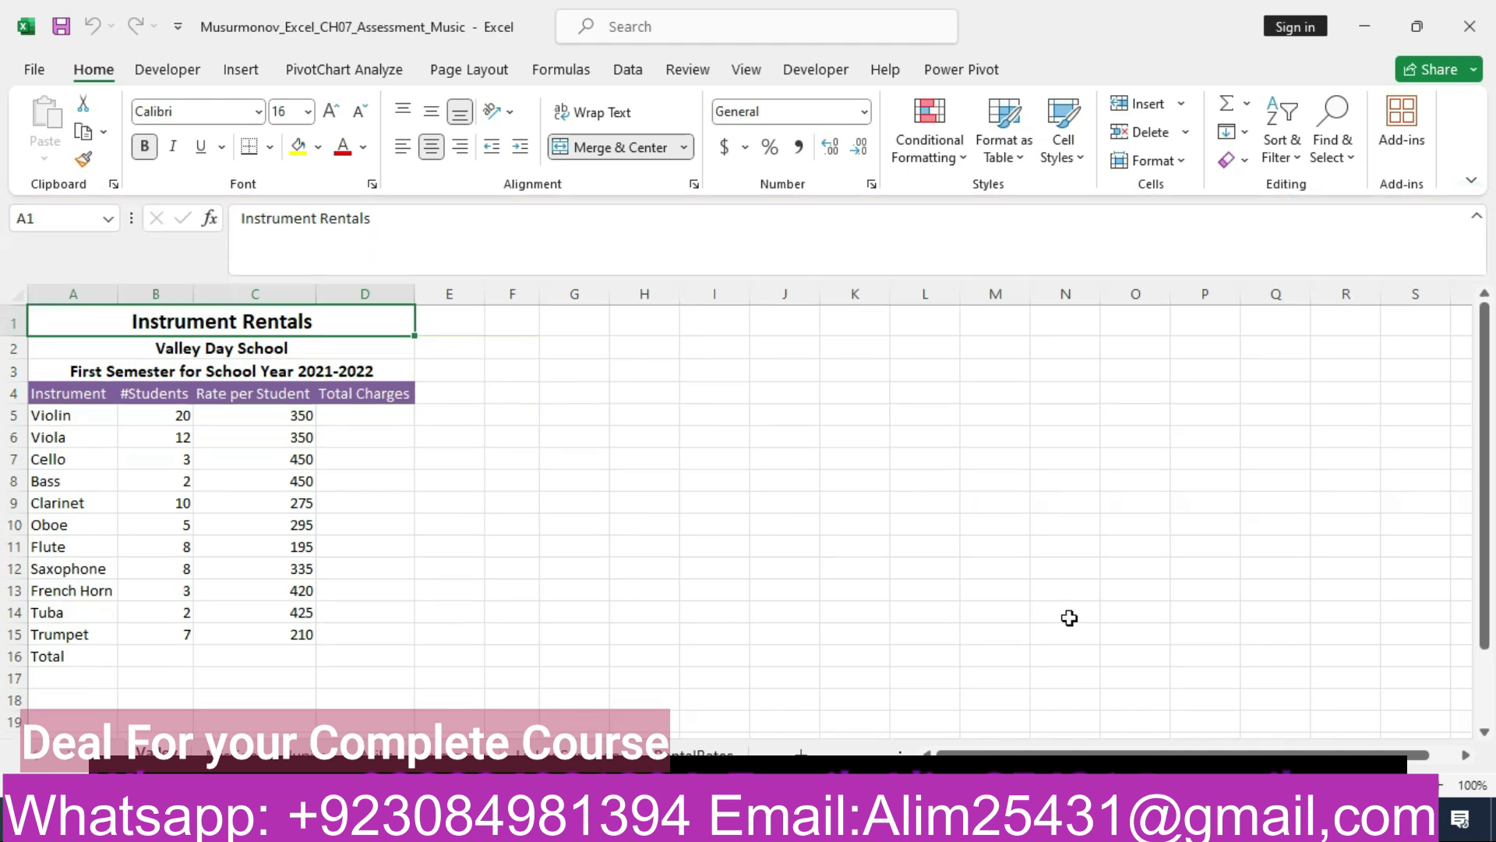
Return to the Word instructions, select the step 2 row and read its grouping and formula requirements.
key("alt+Tab")
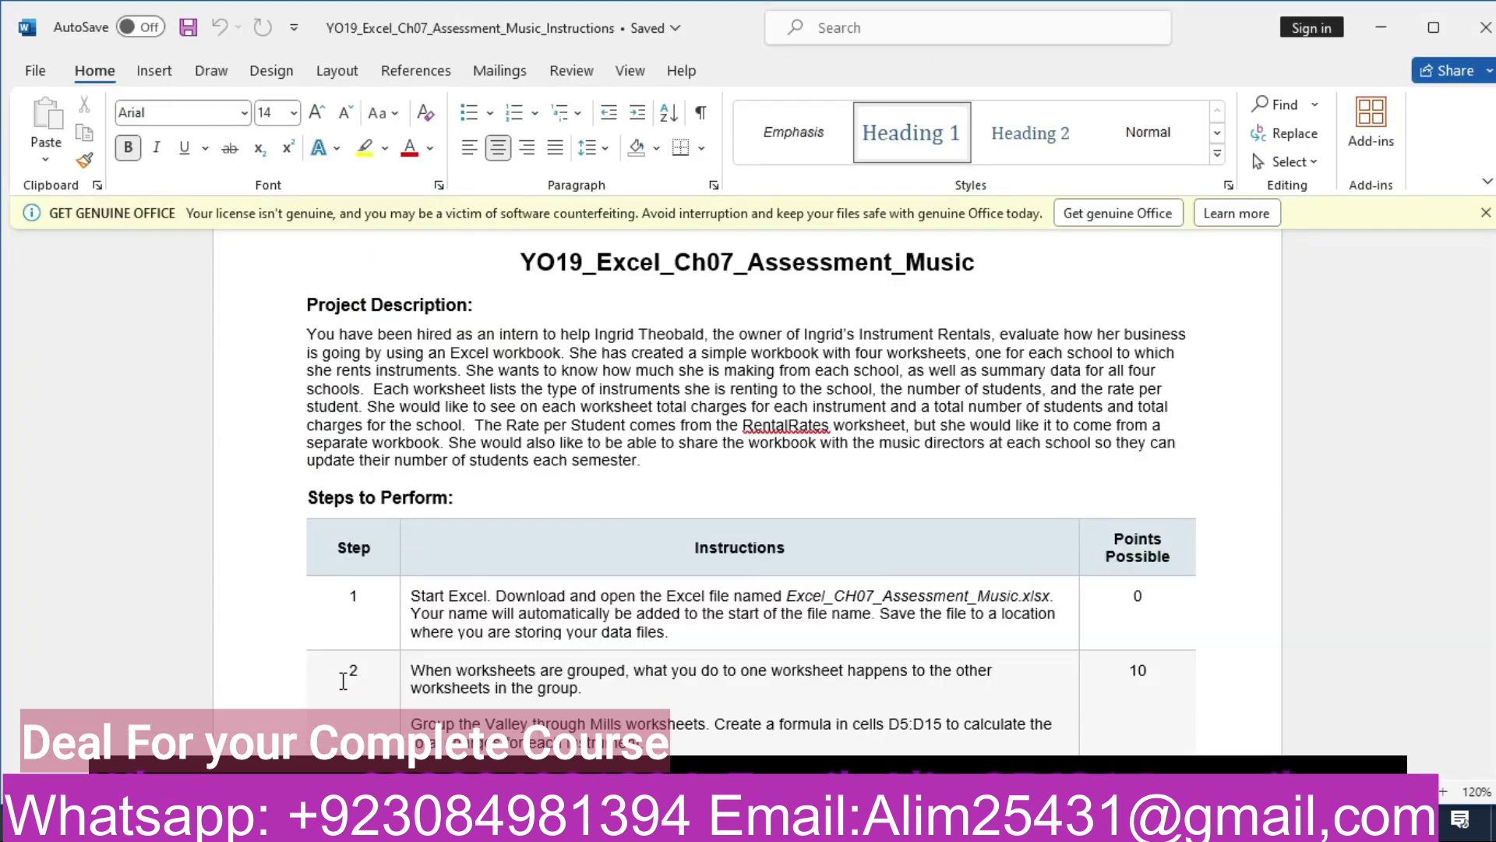
left_click(268, 674)
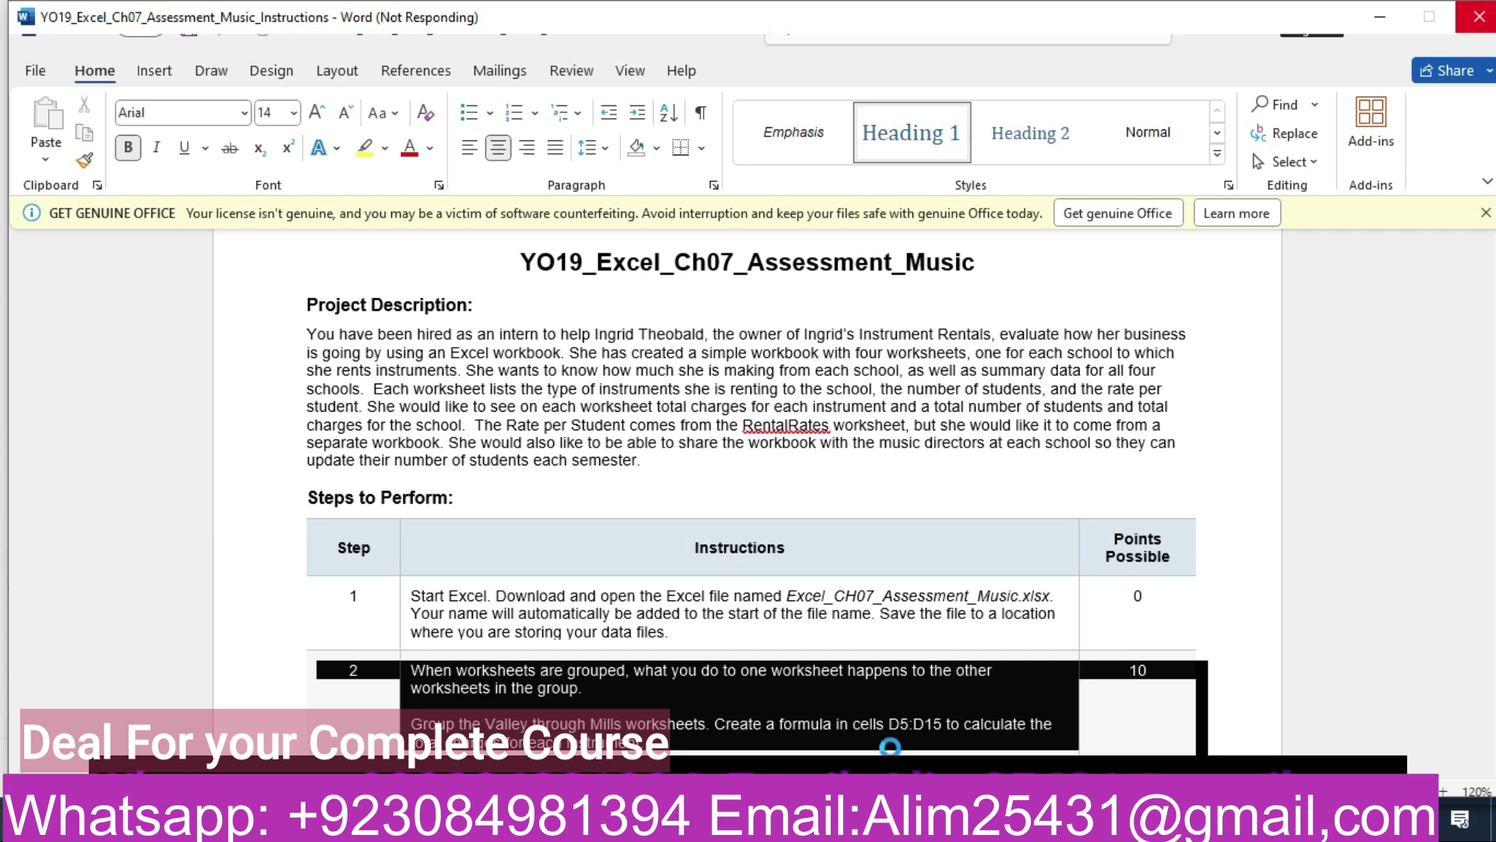
scroll(861, 747, "down", 2)
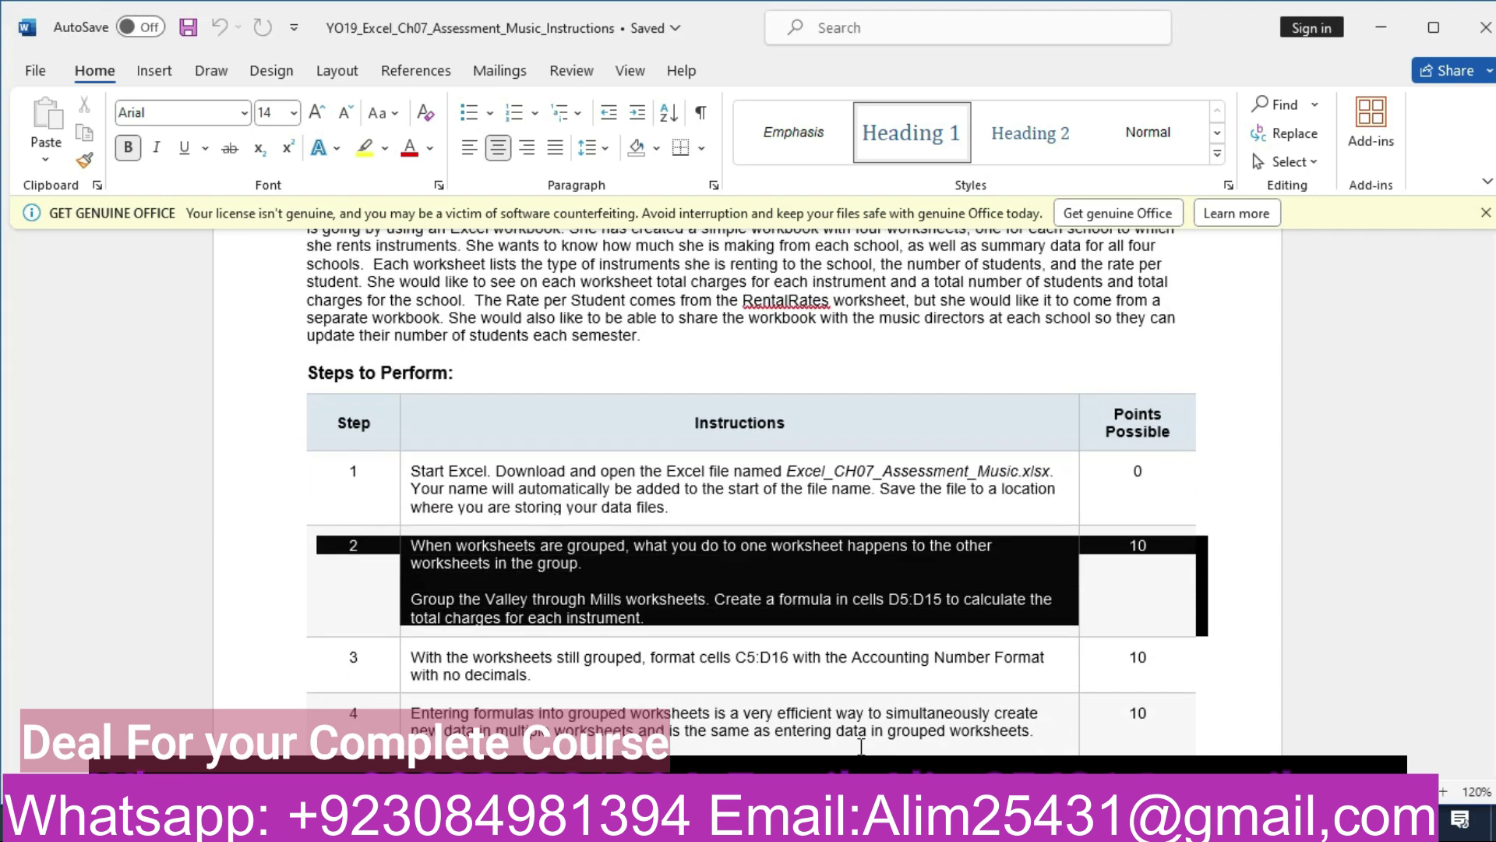
left_click(365, 608)
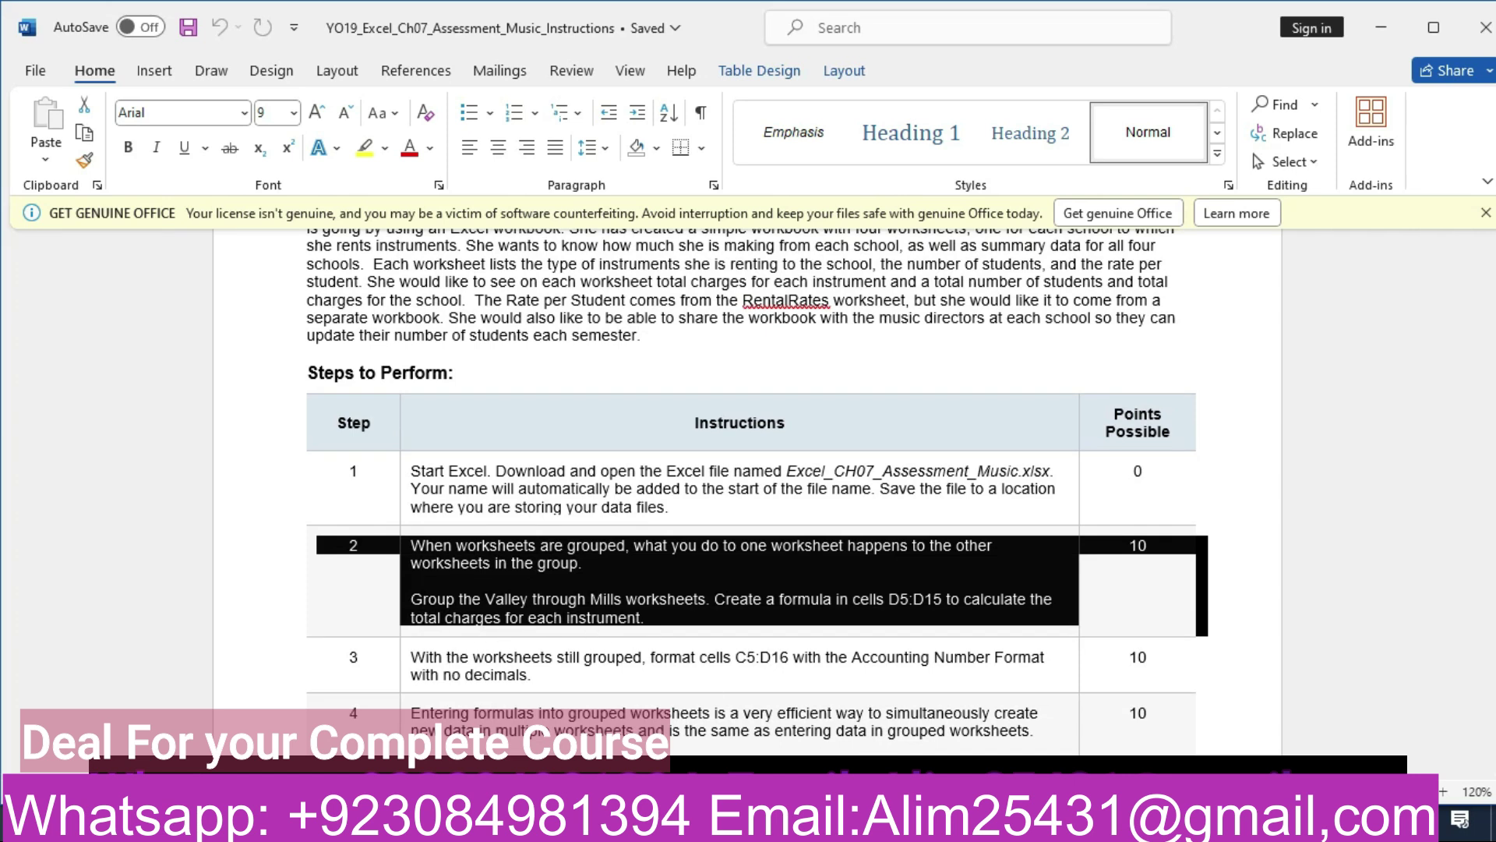
Switch to the Excel workbook and group the Valley through Mills worksheets with cell D5 selected.
mouse_move(717, 826)
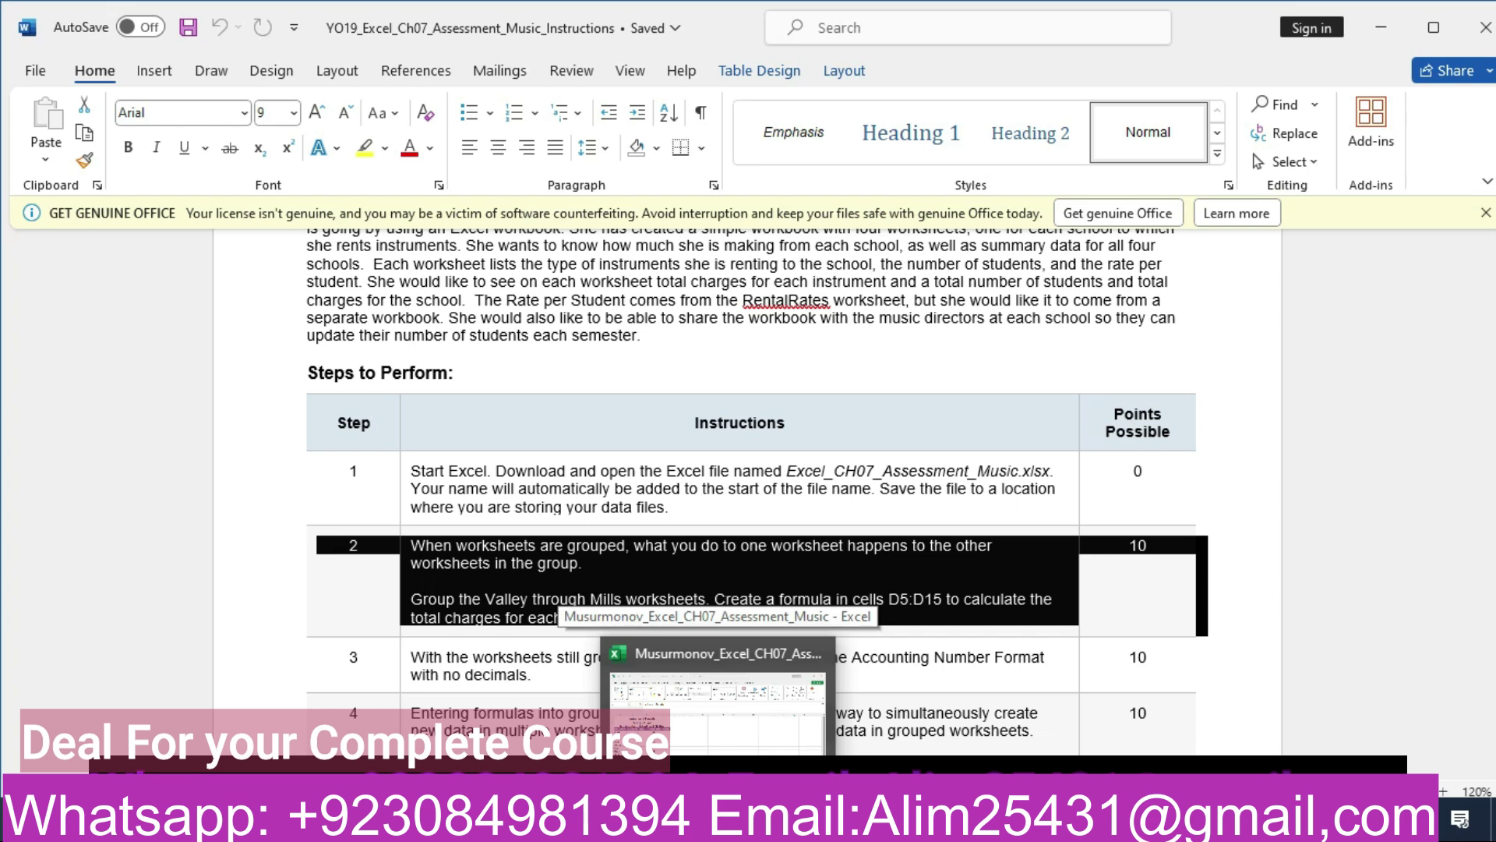
left_click(717, 701)
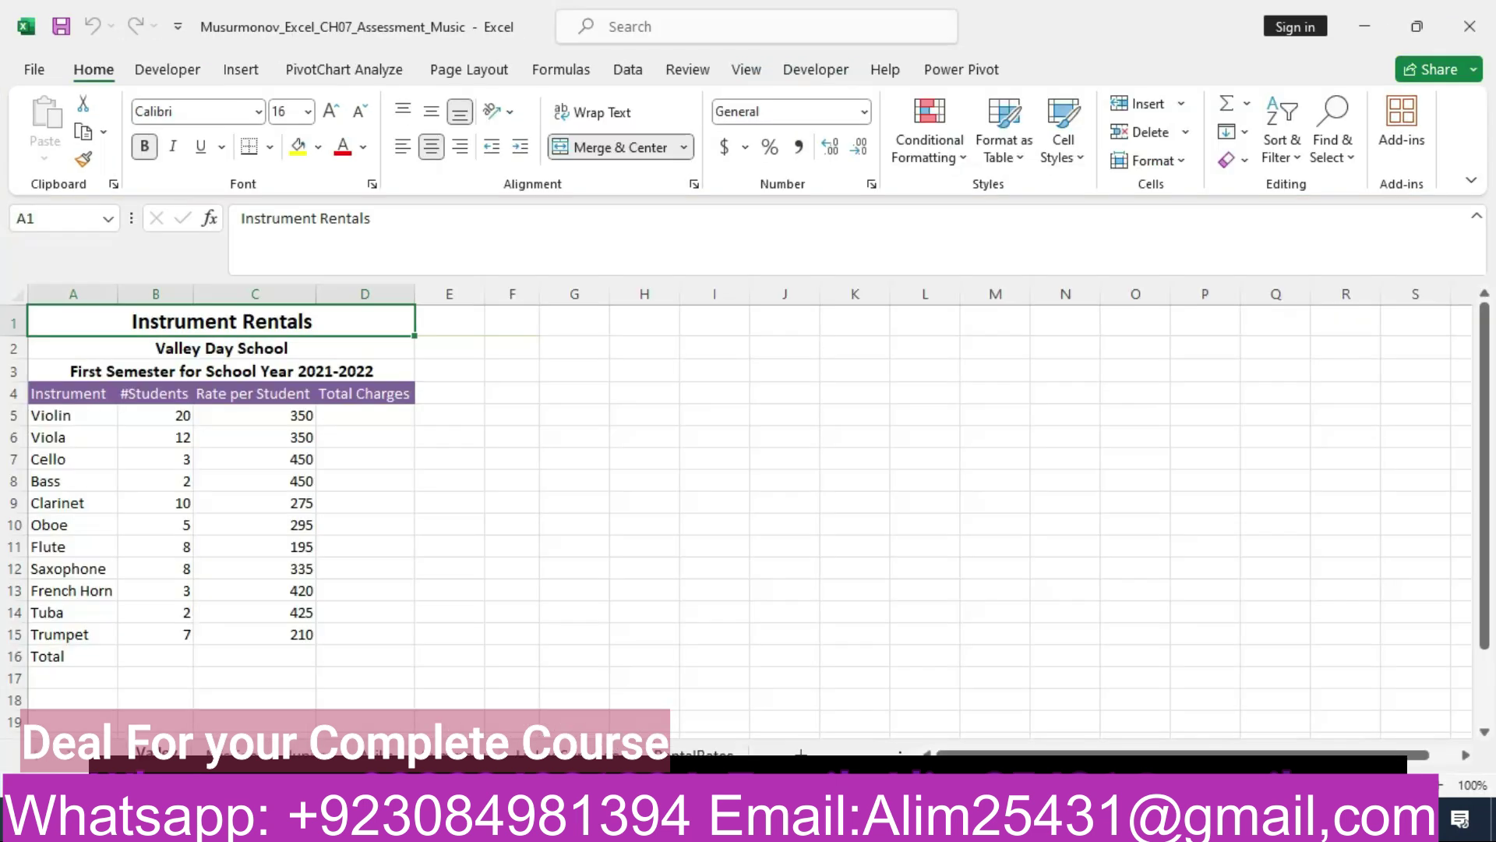
left_click(351, 414)
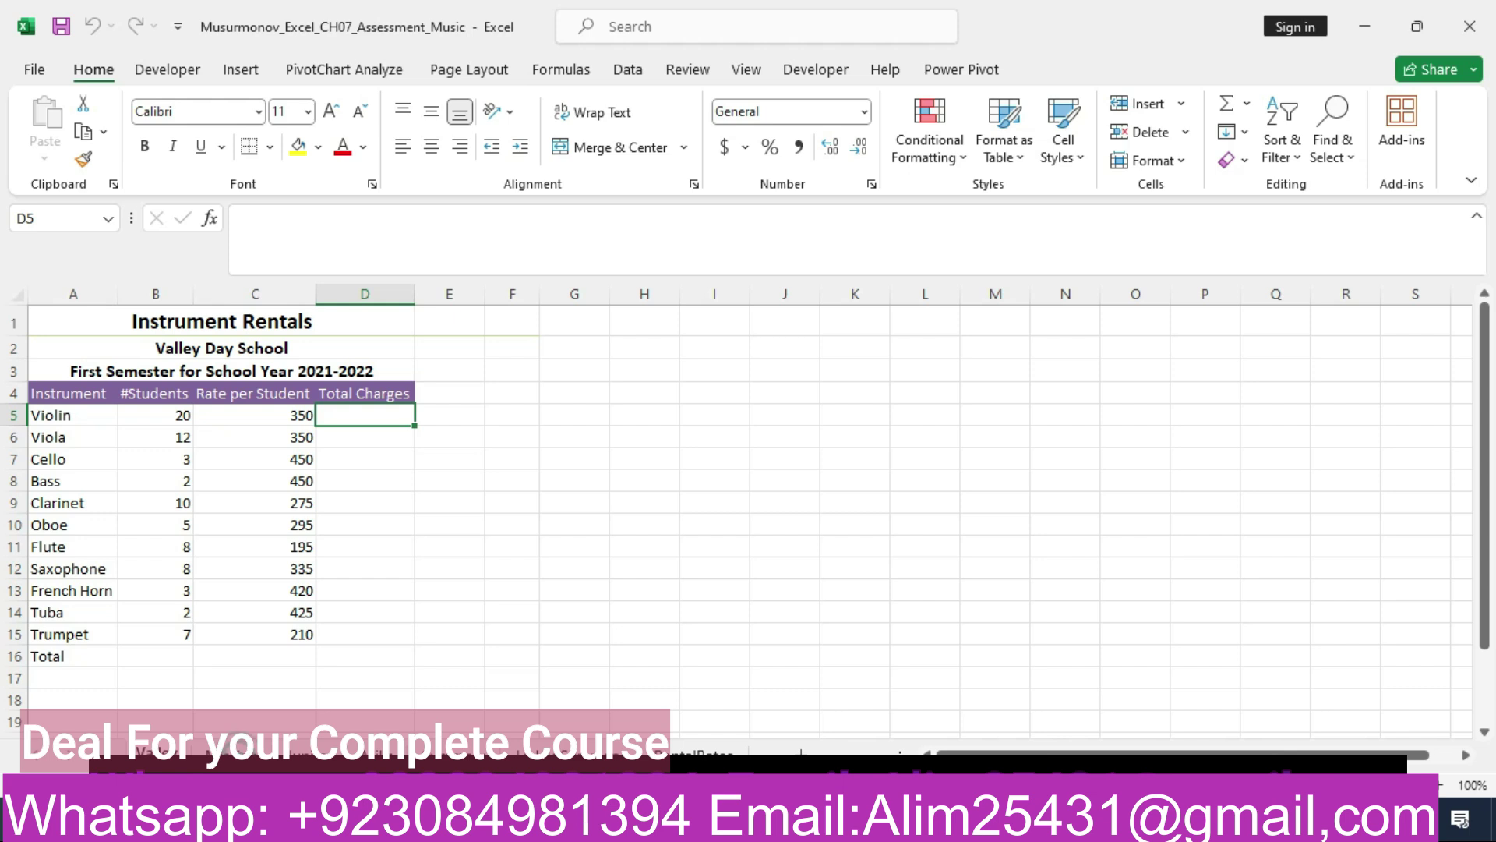
left_click(382, 754, "shift")
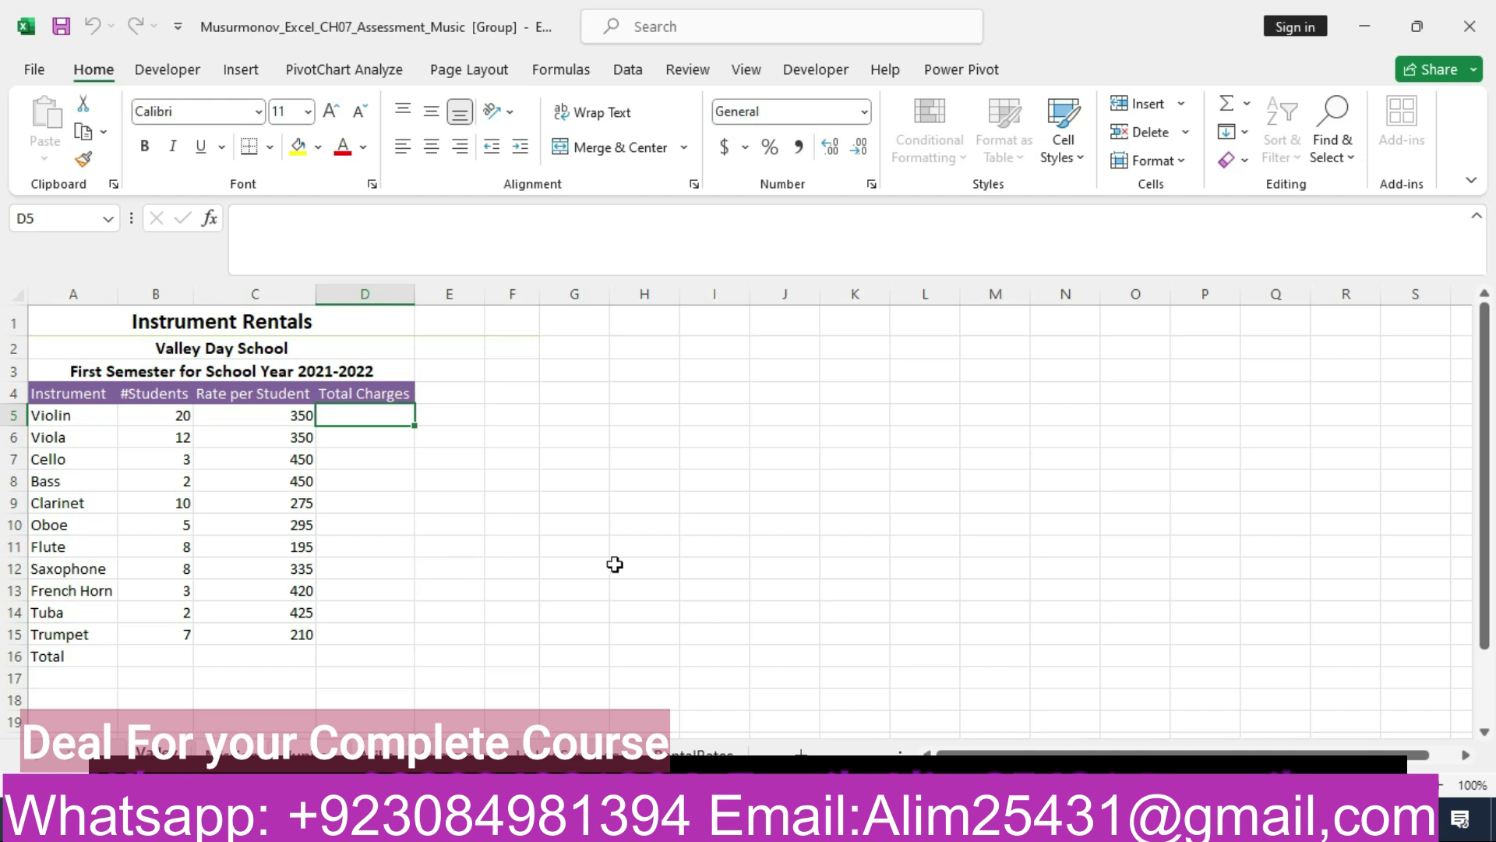
Enter the formula =B5*C5 in cell D5 of the grouped worksheets to calculate the violin charges.
double_click(343, 418)
type("=")
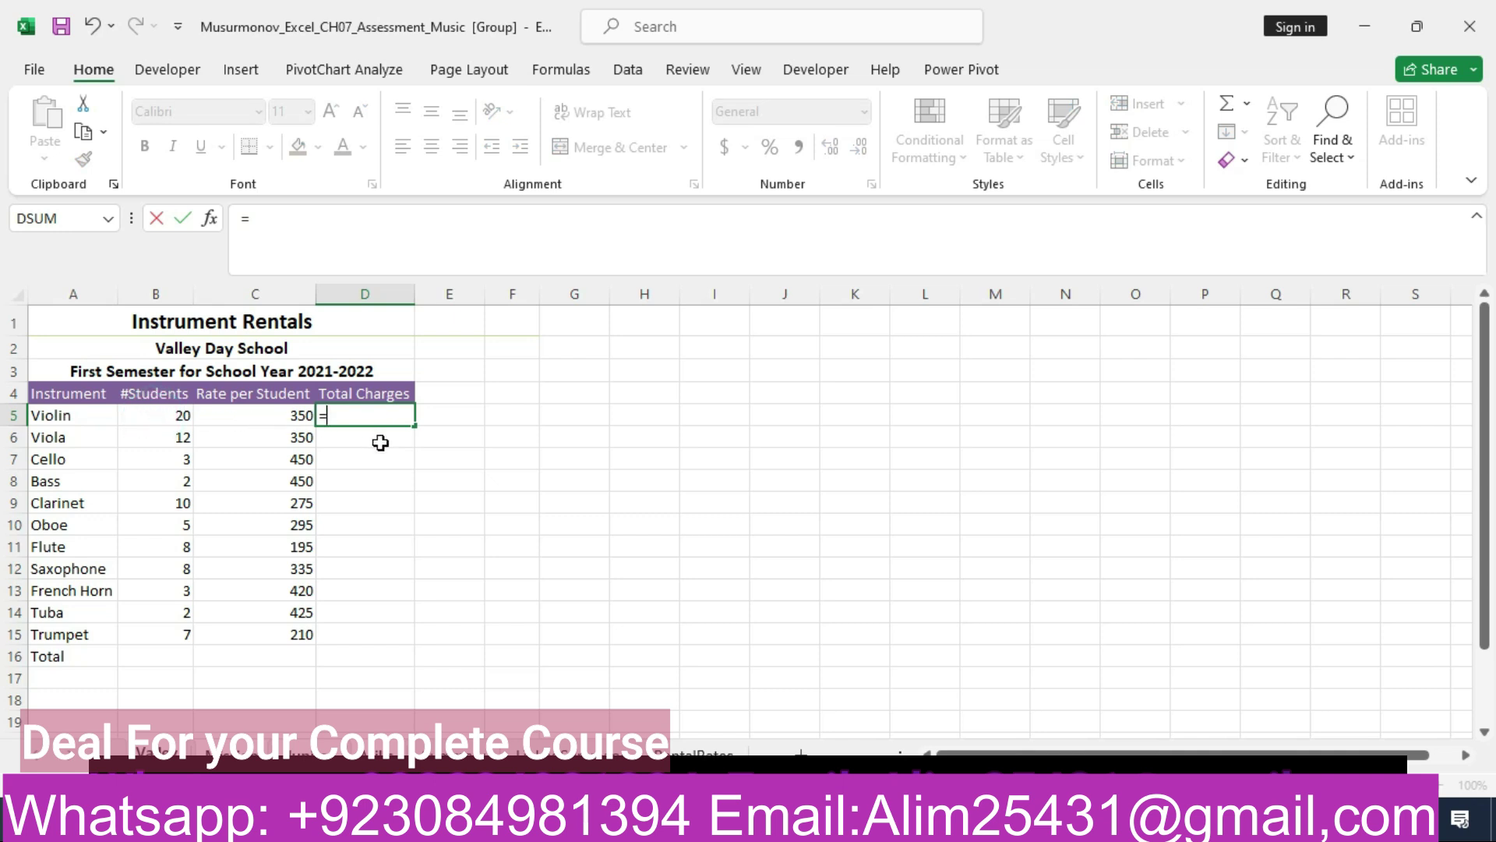
key("Left")
key("Left")
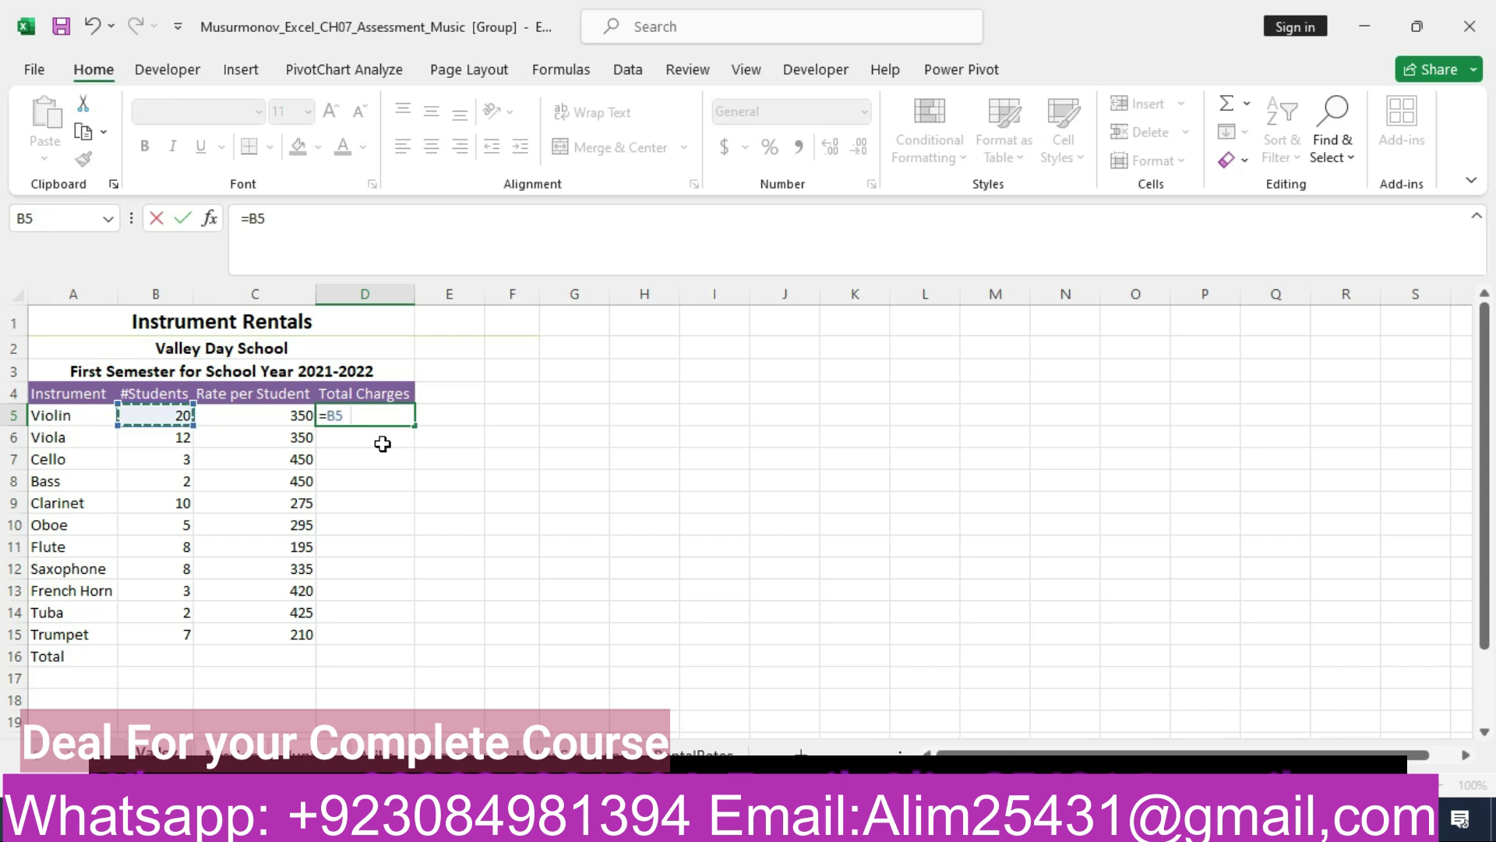
type("*")
left_click(262, 417)
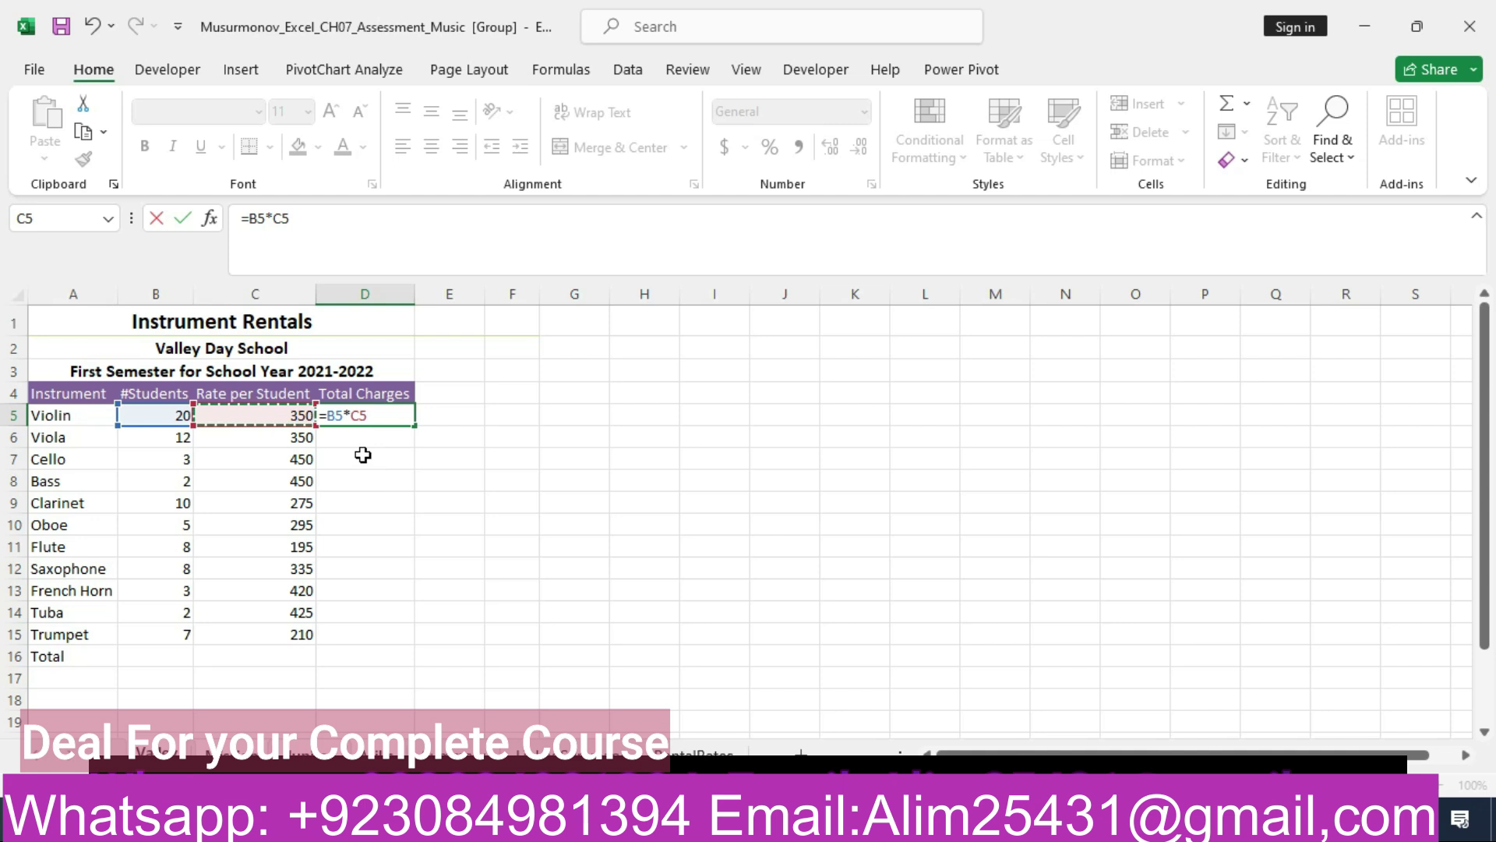
key("Return")
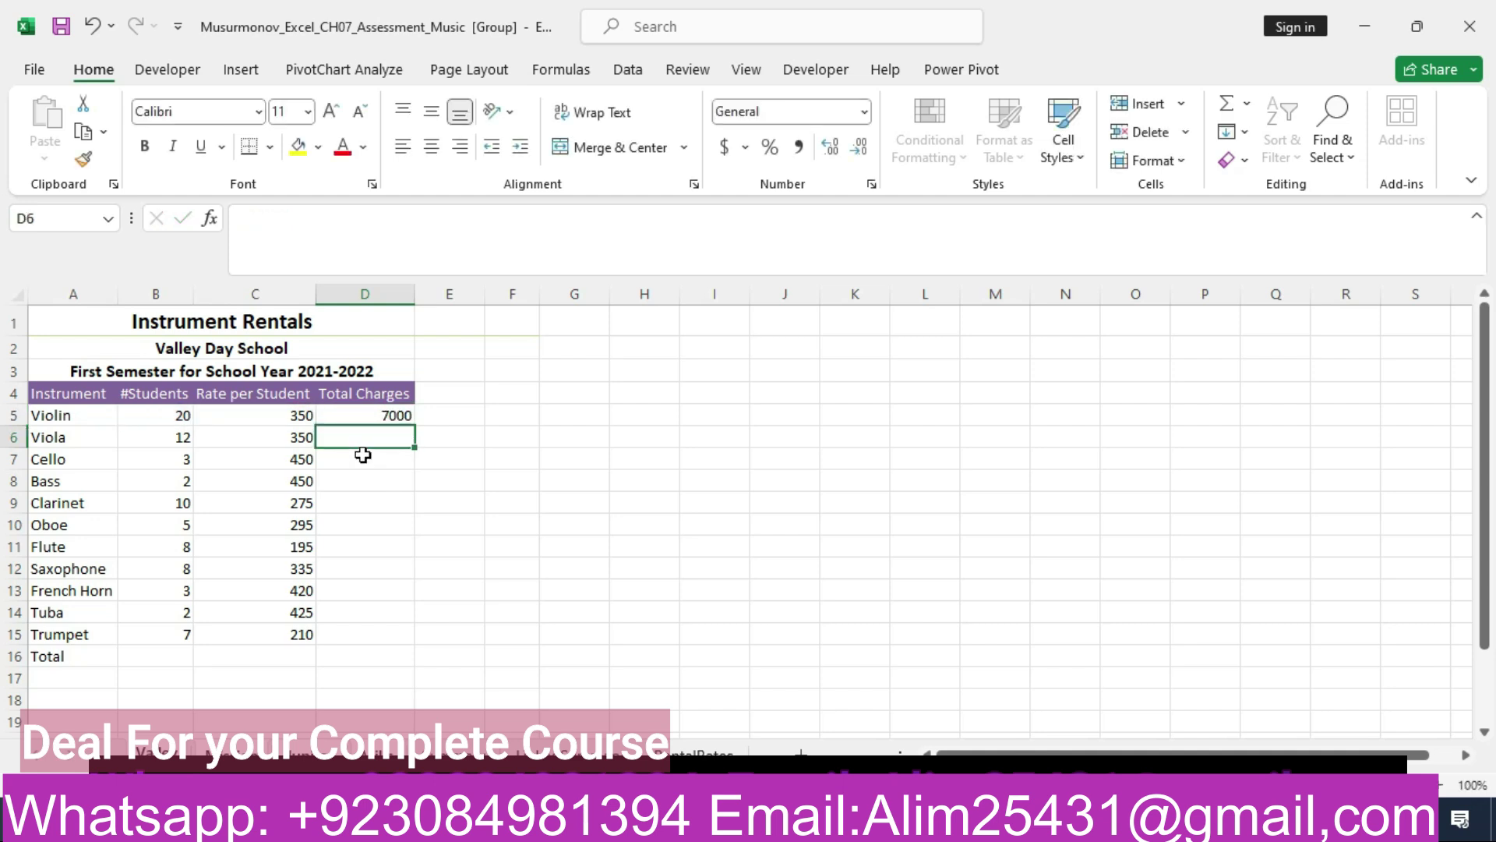
Fill the total charges formula from D5 down through D15 on the grouped worksheets.
left_click(363, 416)
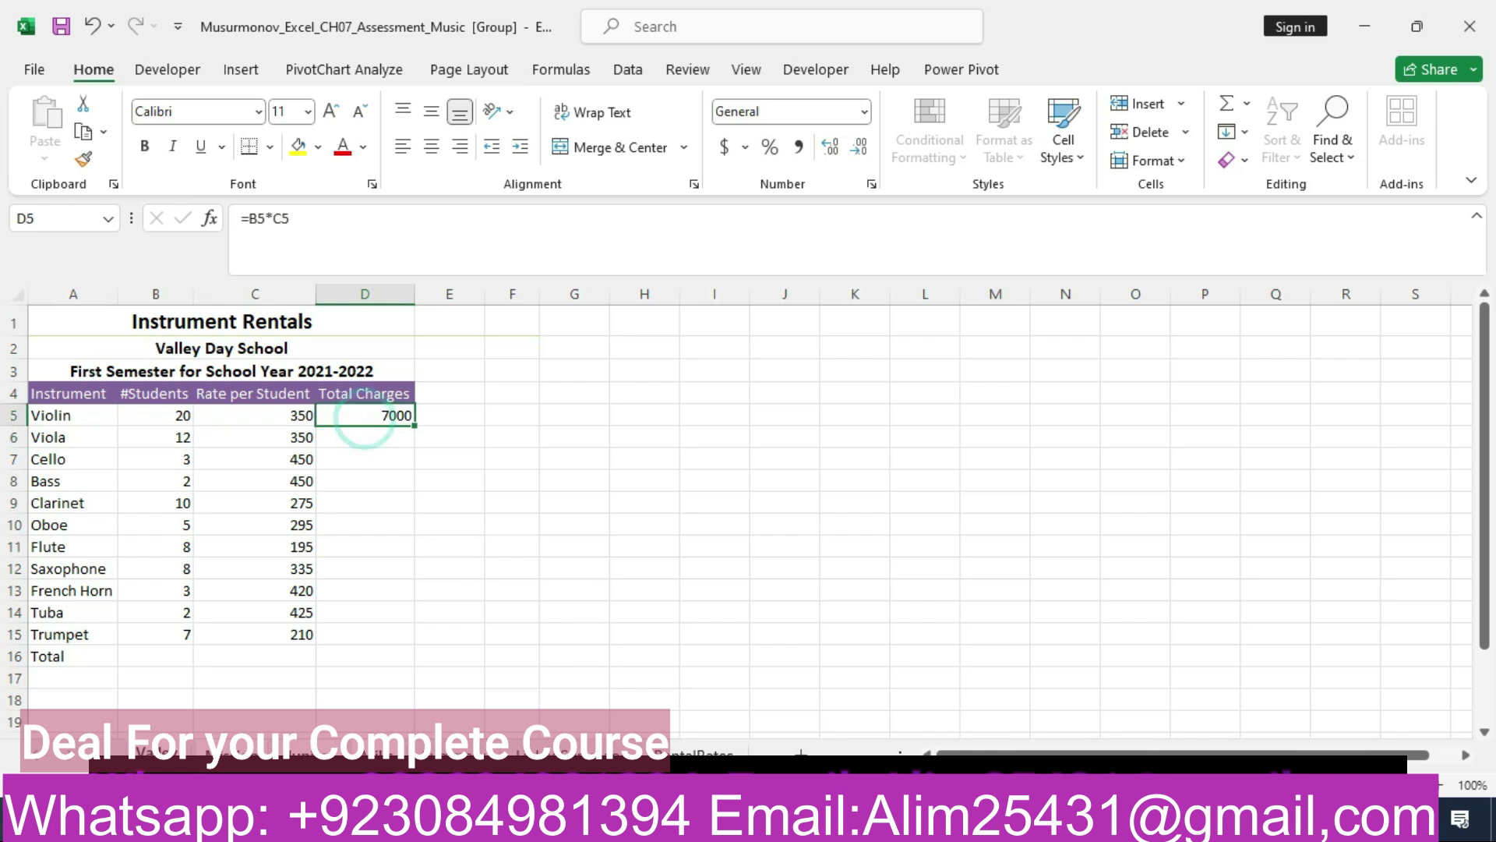
key("alt+Tab")
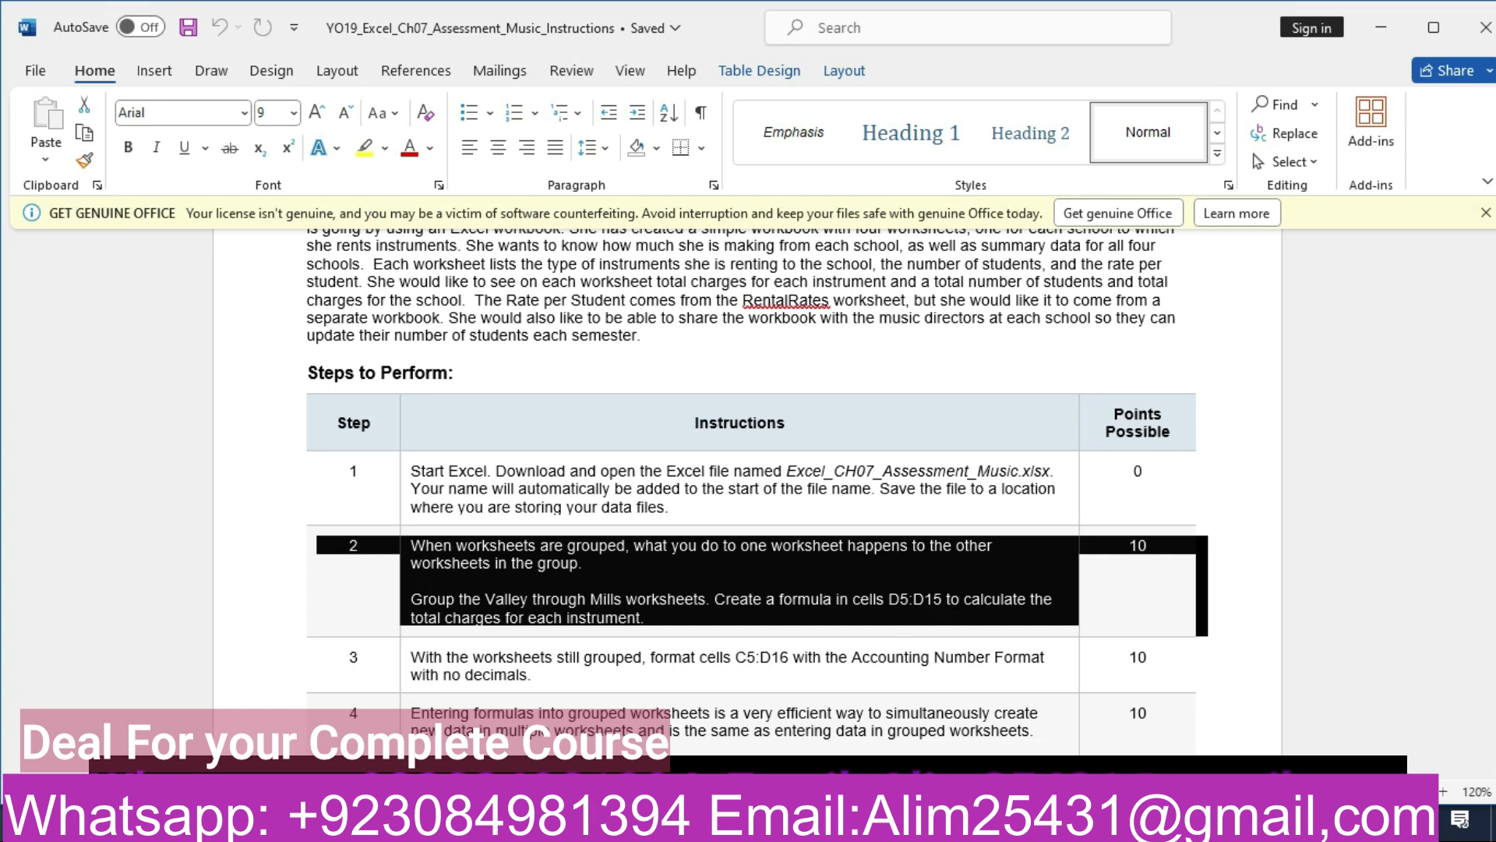
key("alt+Tab")
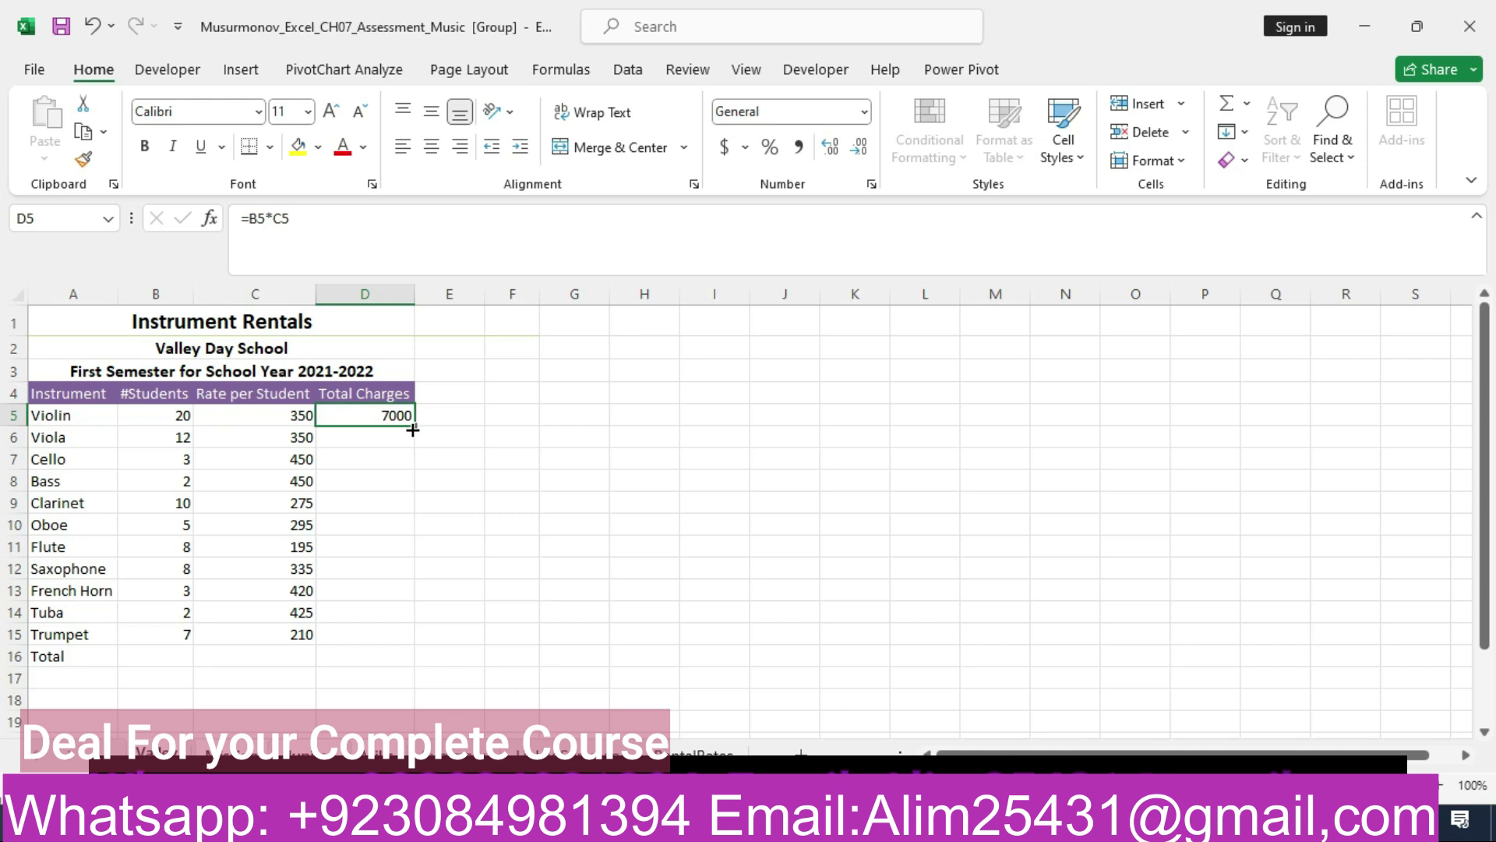
left_click_drag(412, 427, 403, 641)
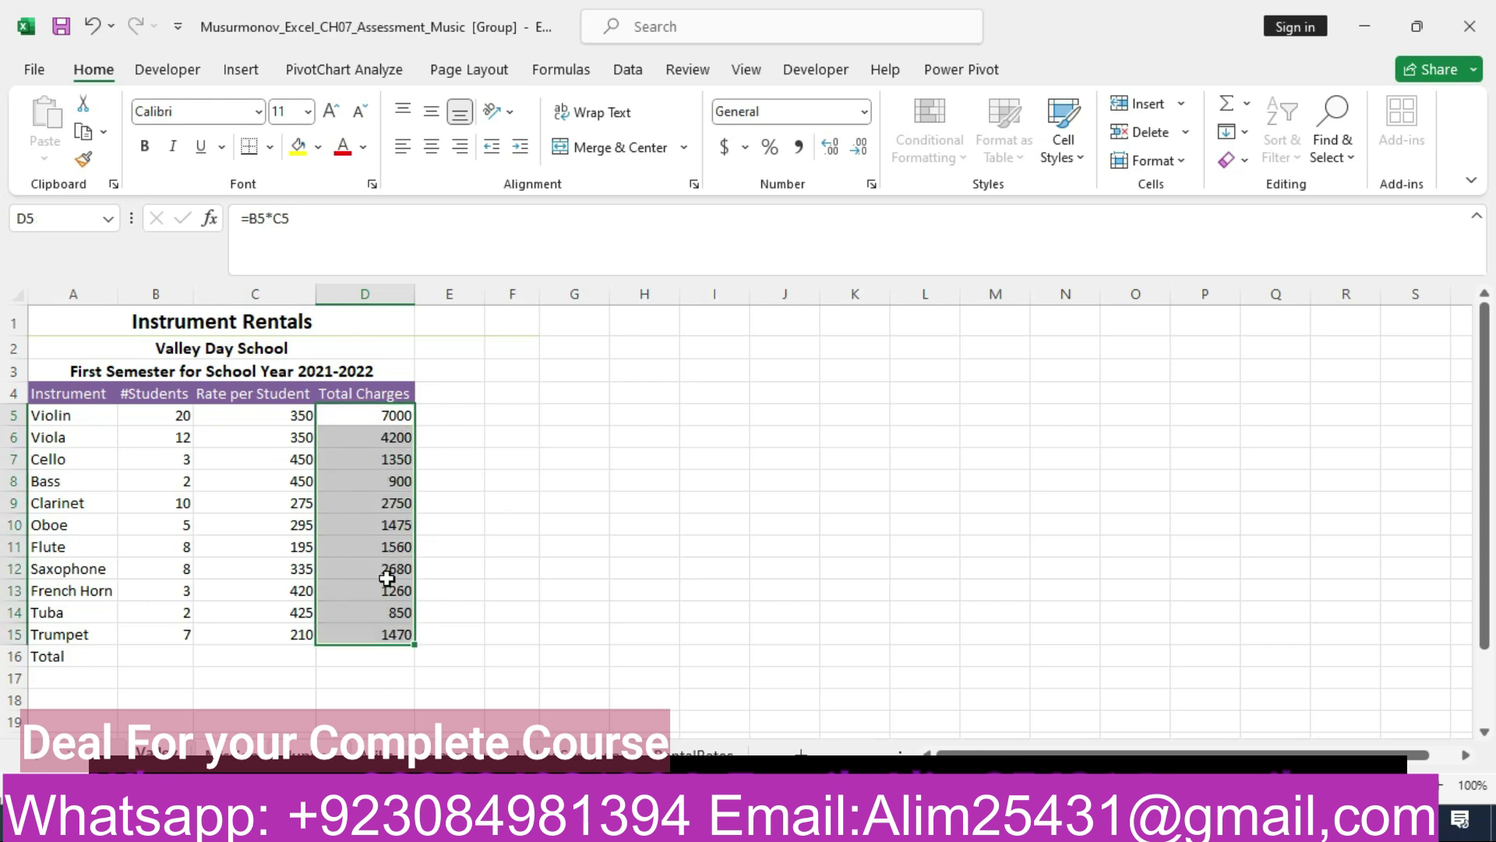
Check the filled formulas in several Total Charges cells between D5 and D15.
left_click(366, 436)
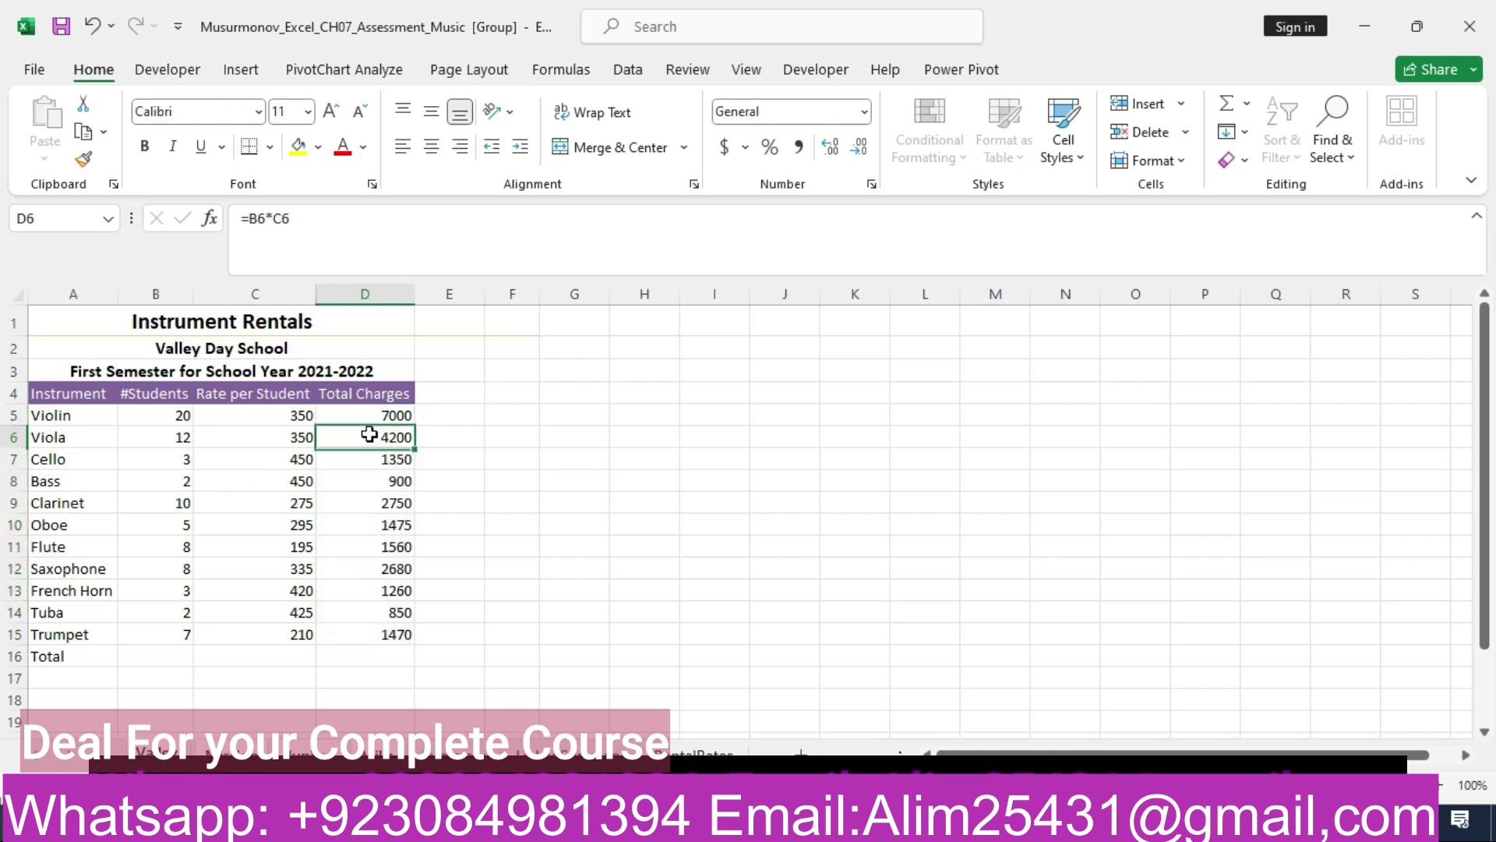
left_click(371, 464)
left_click(389, 503)
left_click(392, 550)
left_click(392, 593)
left_click(378, 635)
left_click(368, 415)
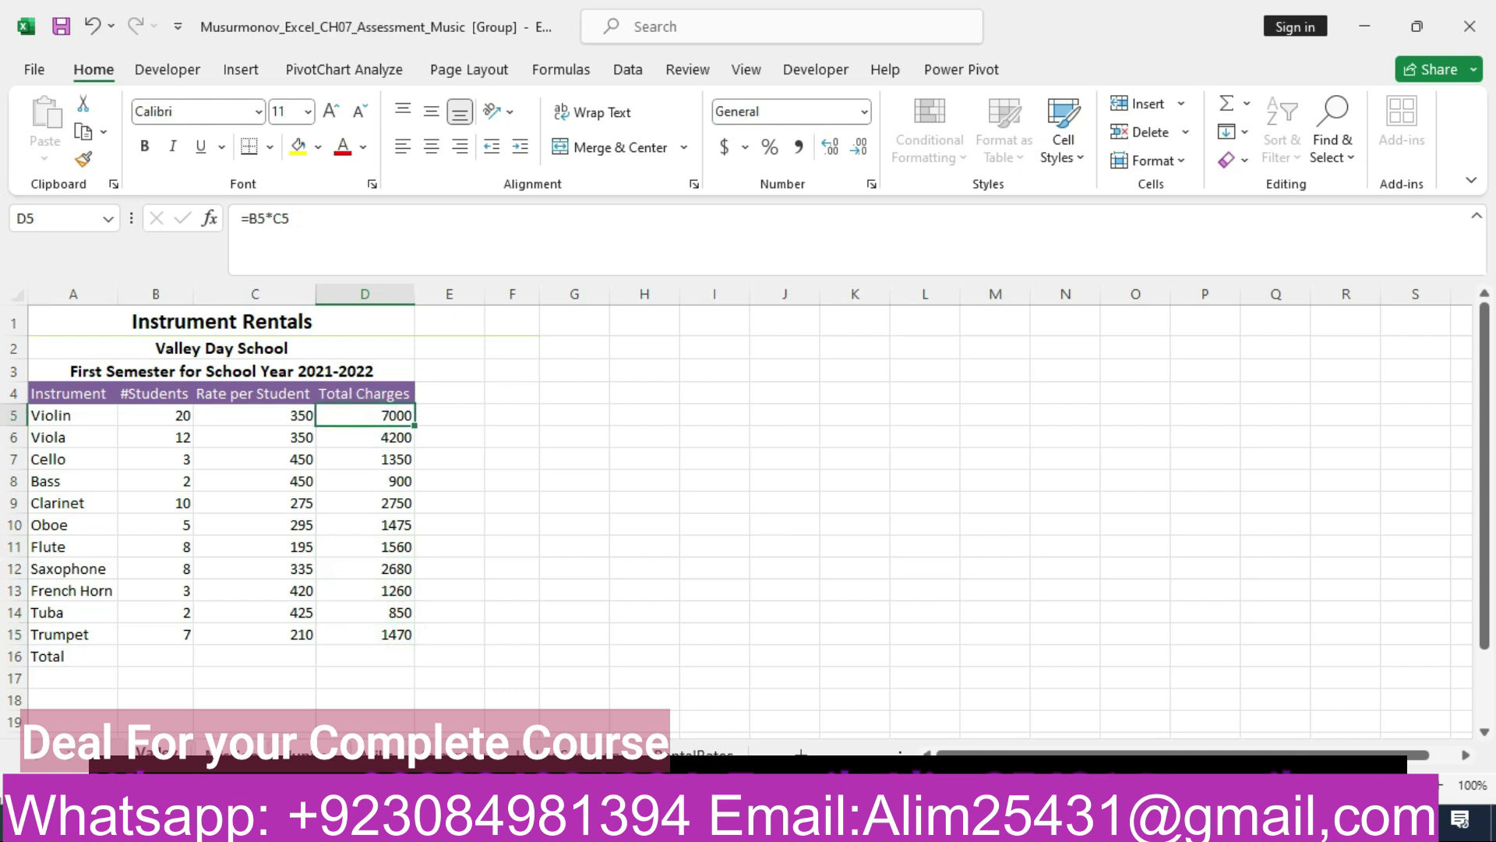
Switch to the Word instructions and highlight the step 3 row in yellow.
left_click(826, 693)
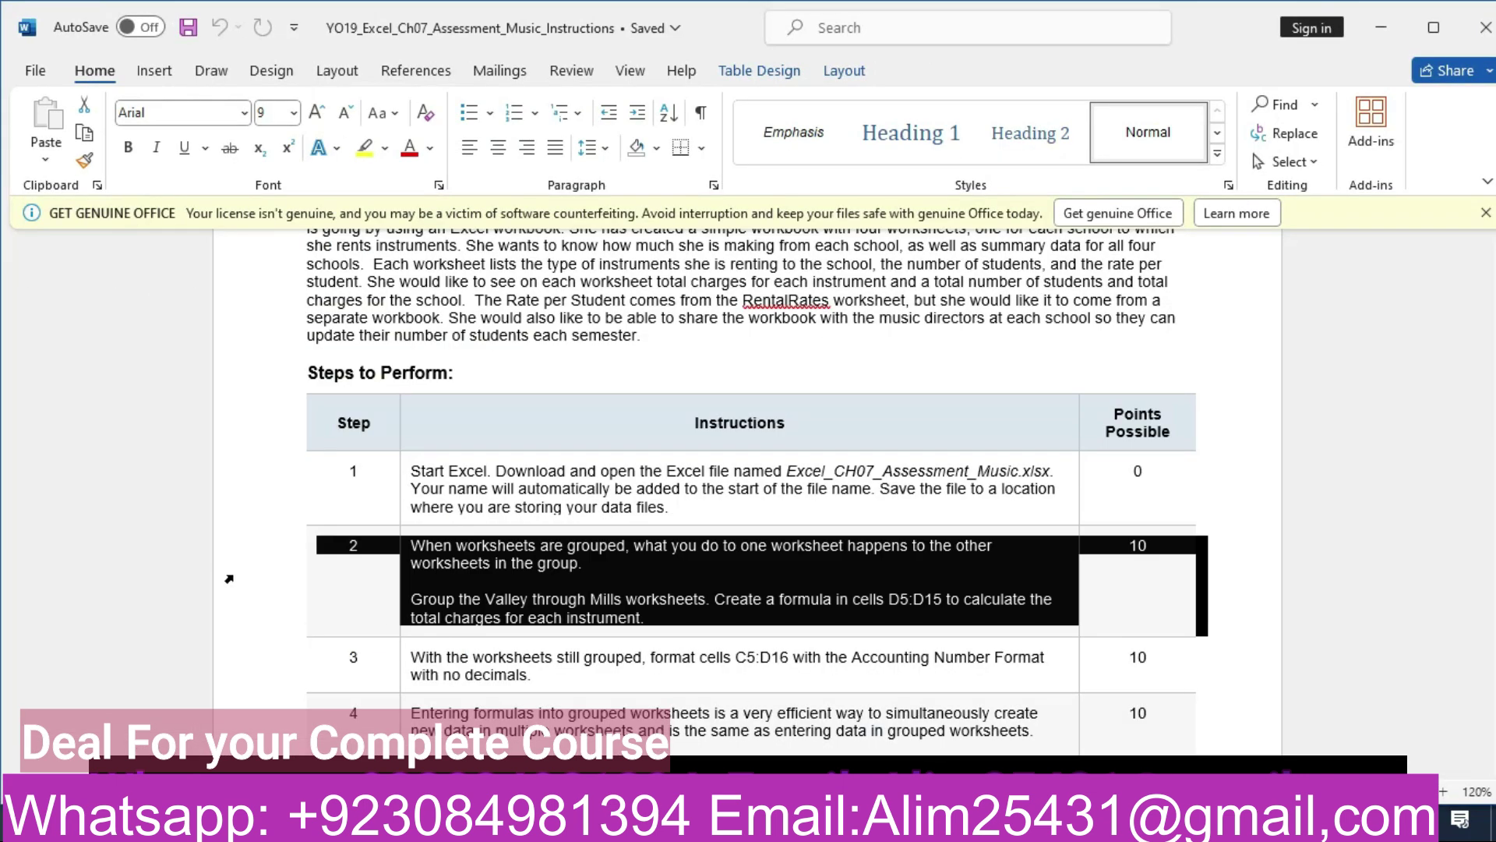
scroll(234, 628, "down", 4)
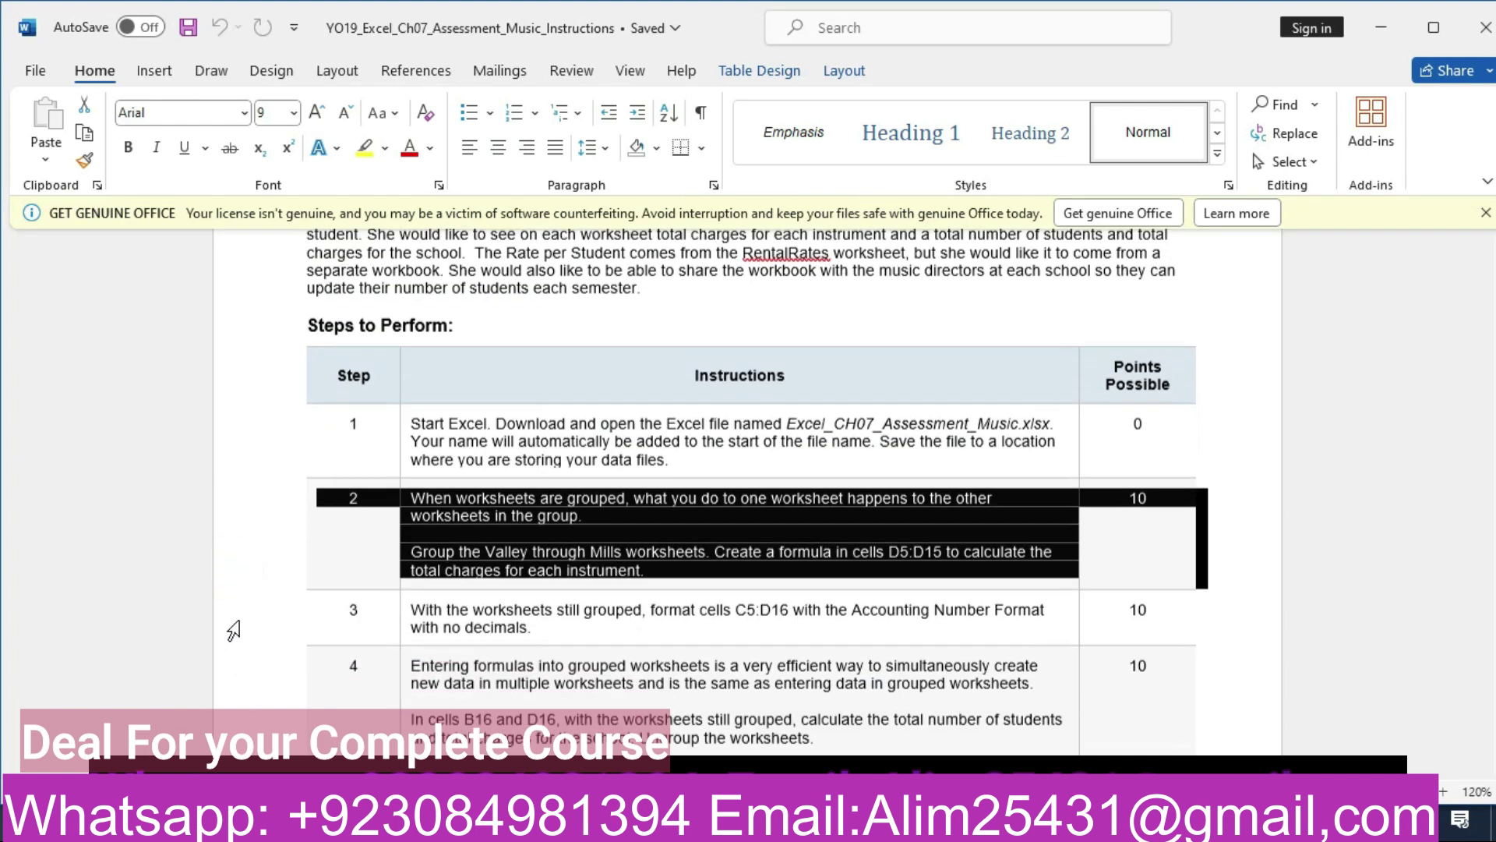
left_click(264, 477)
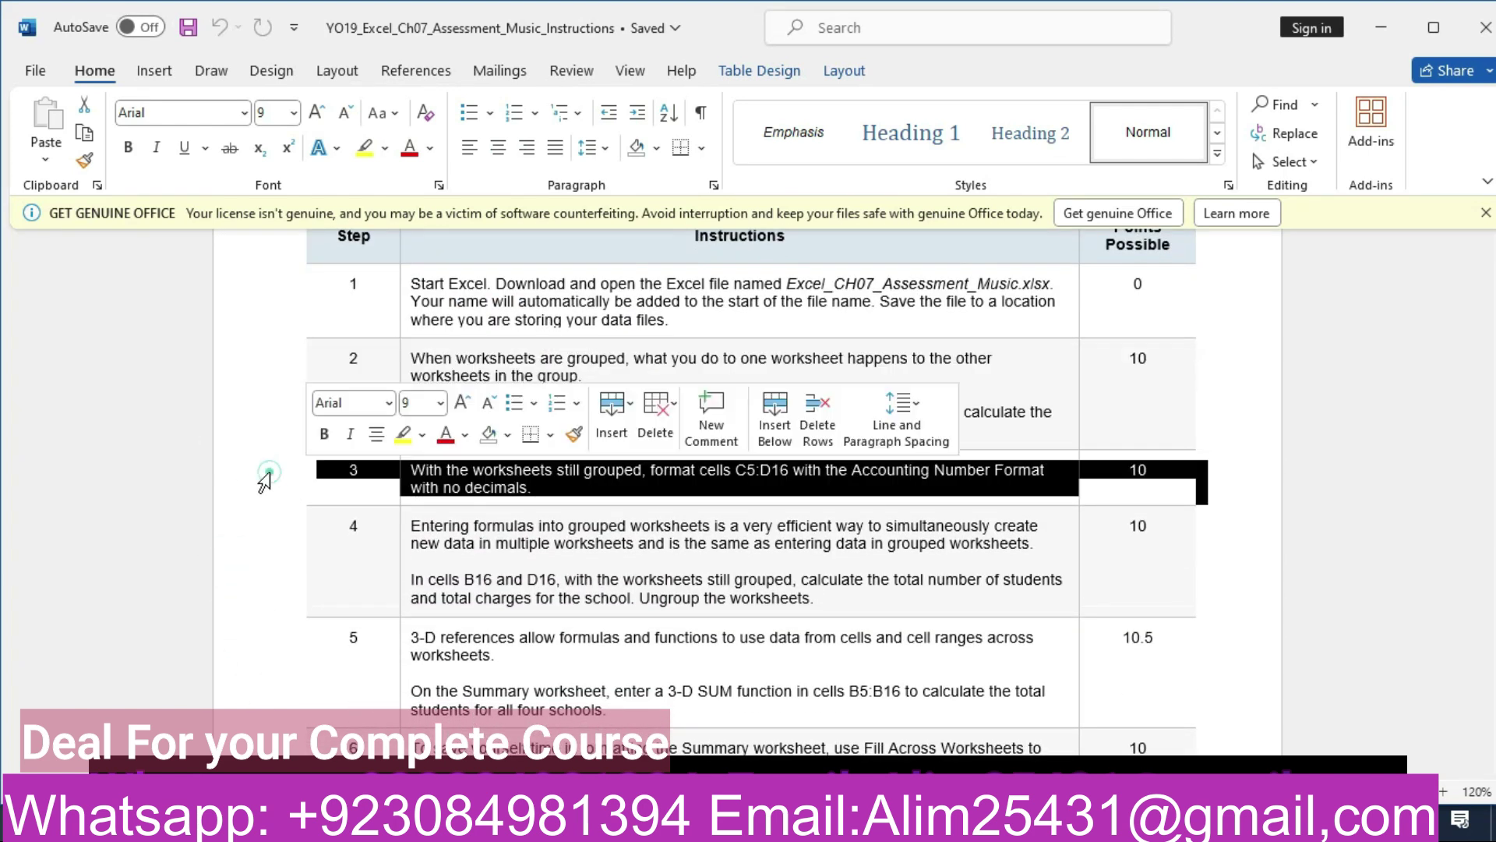
left_click(403, 434)
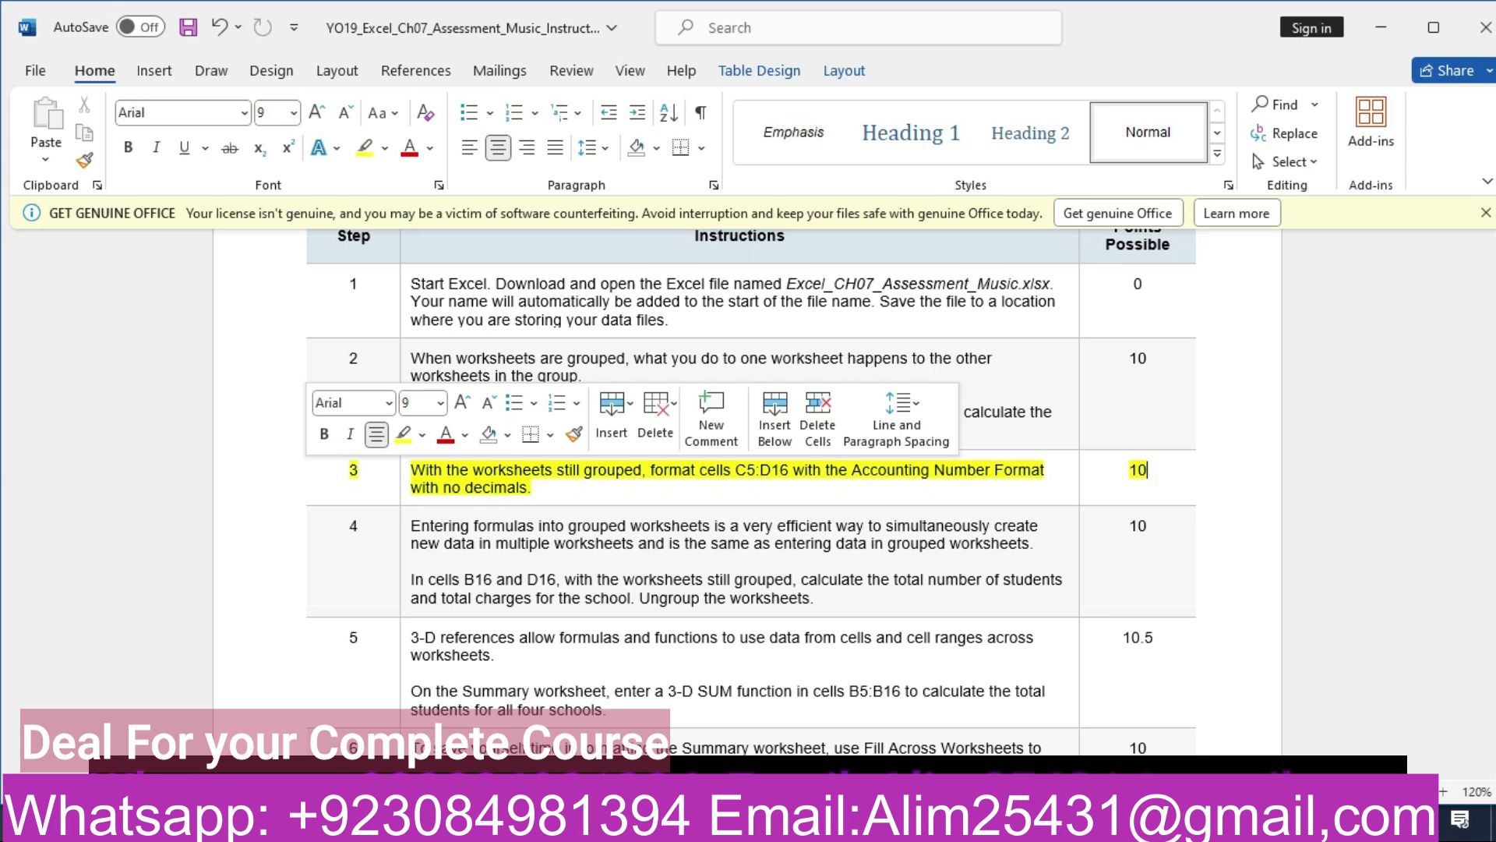
Switch to the Excel workbook and format cells C5:D16 of the grouped worksheets as Accounting with no decimals.
left_click(718, 822)
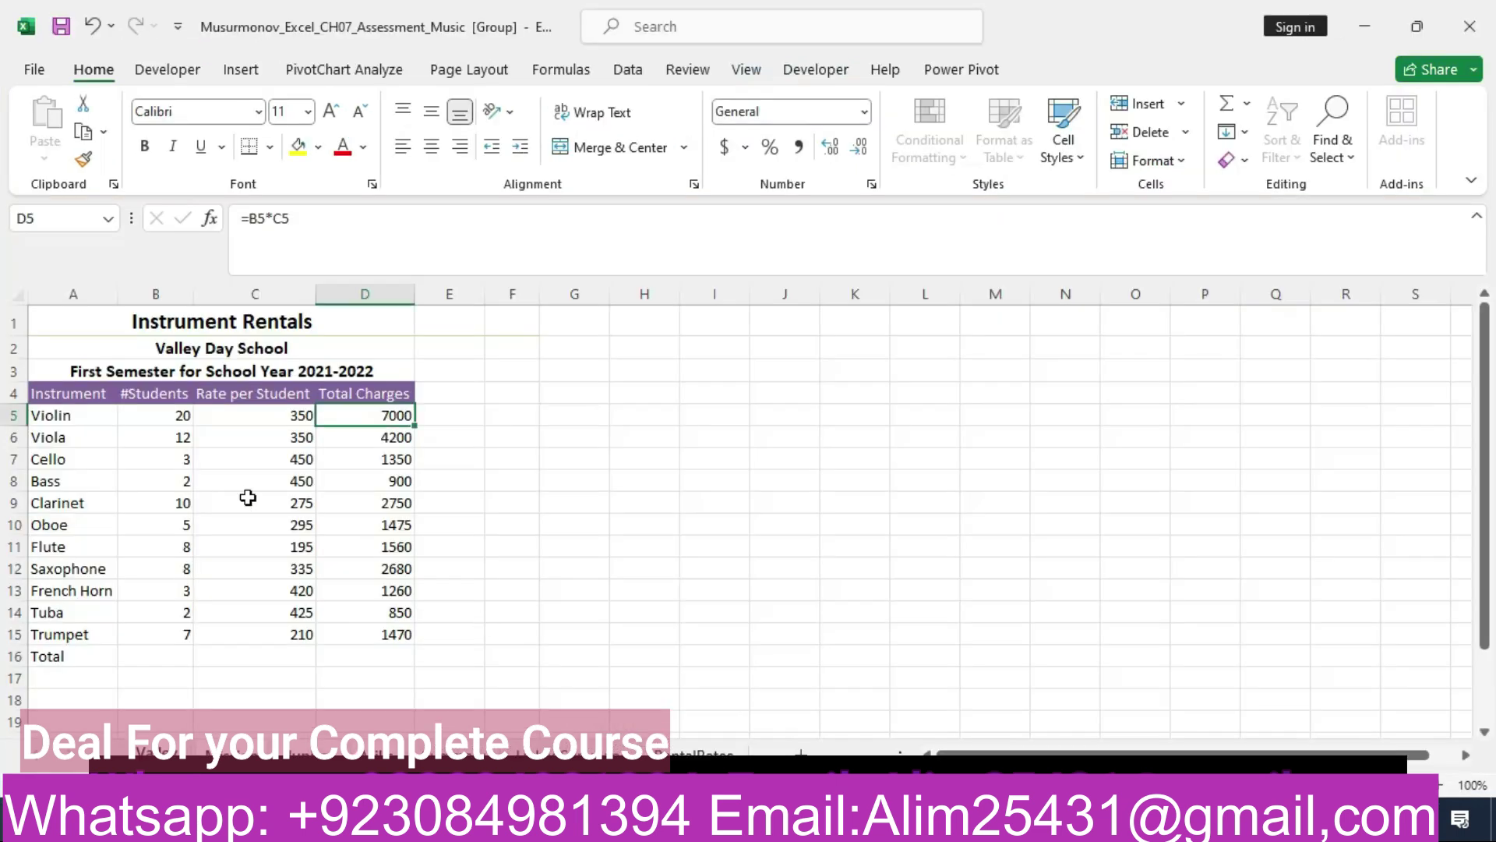
left_click(270, 415)
left_click_drag(358, 426, 407, 645)
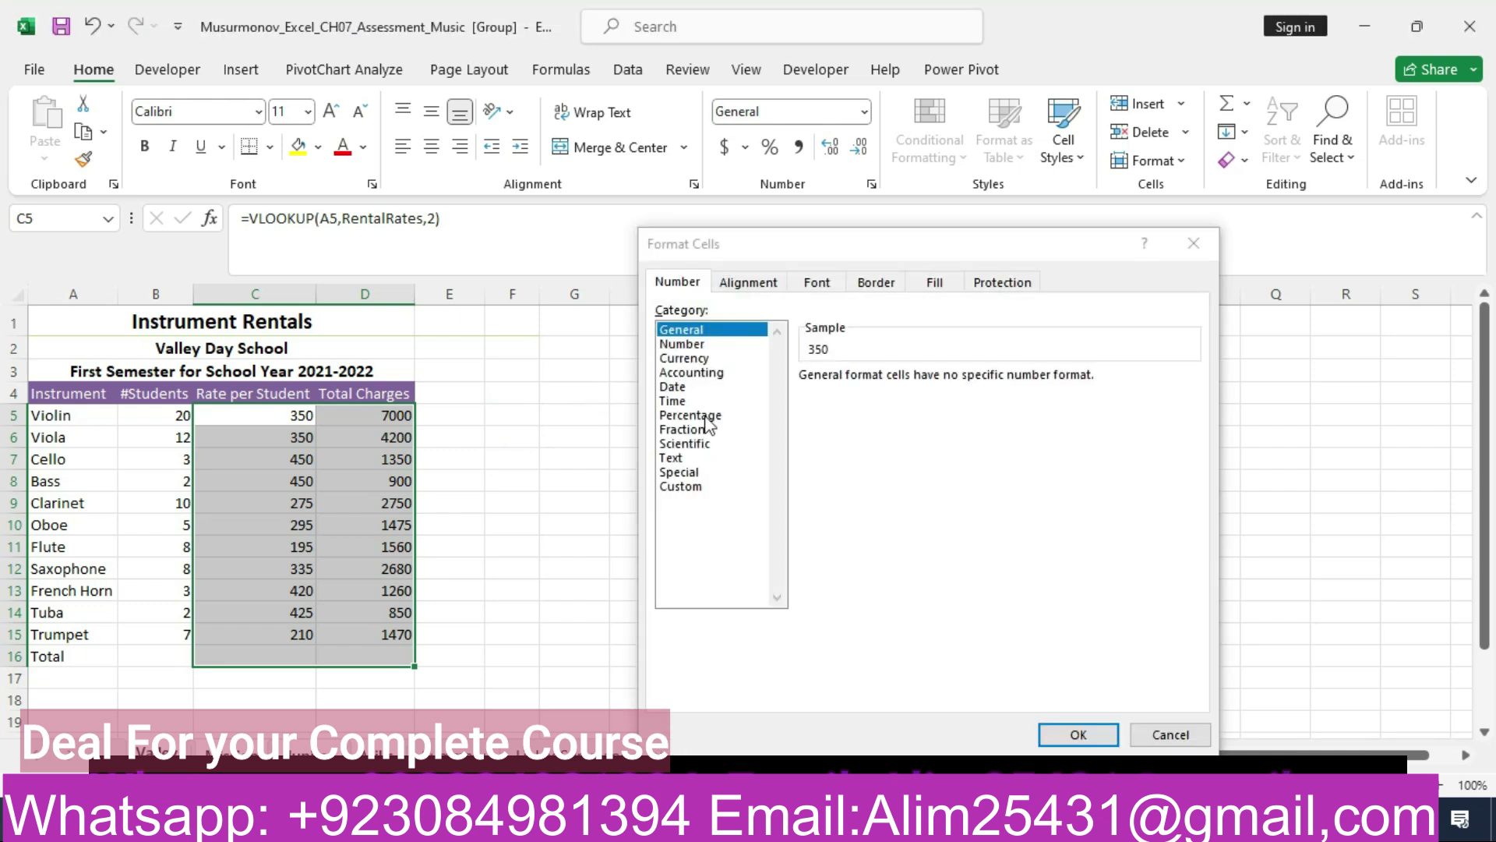
left_click(674, 375)
left_click(947, 382)
left_click(948, 382)
left_click(1072, 739)
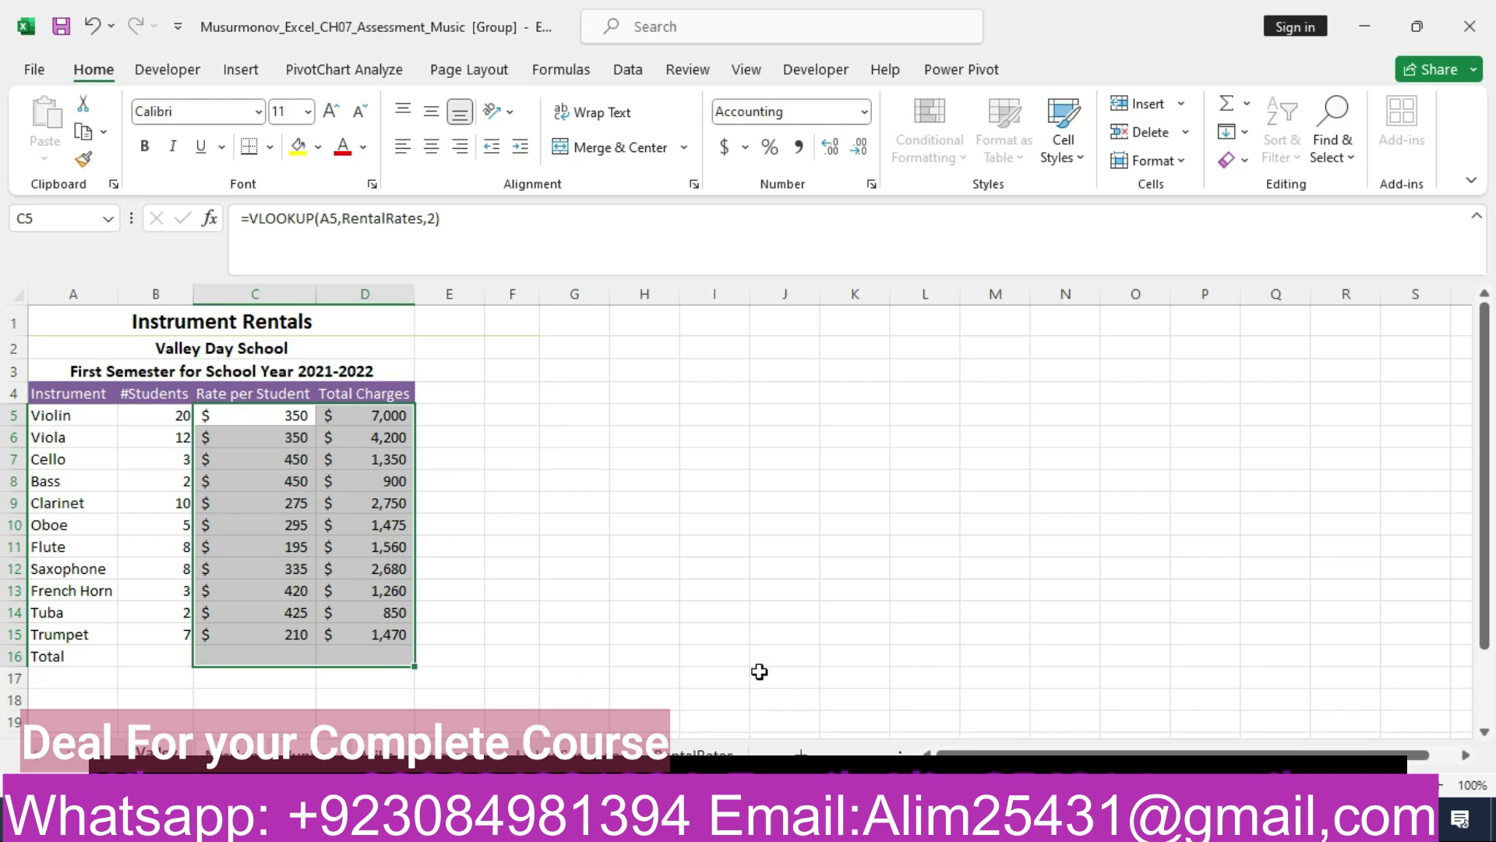
In the Word instructions, remove the highlight from the step 3 row and highlight the step 4 row in yellow.
left_click(880, 820)
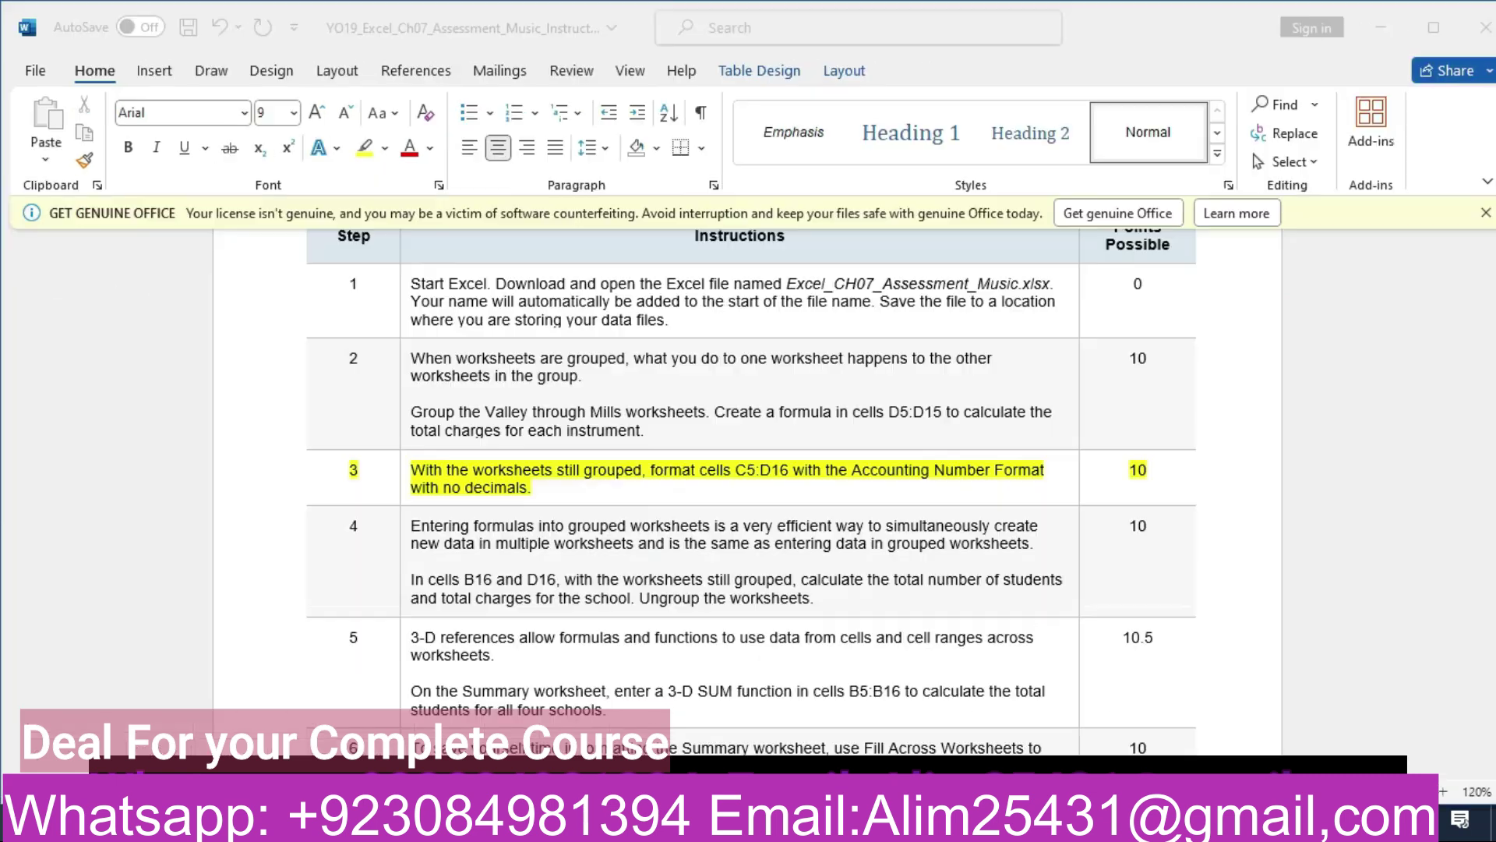
left_click(281, 473)
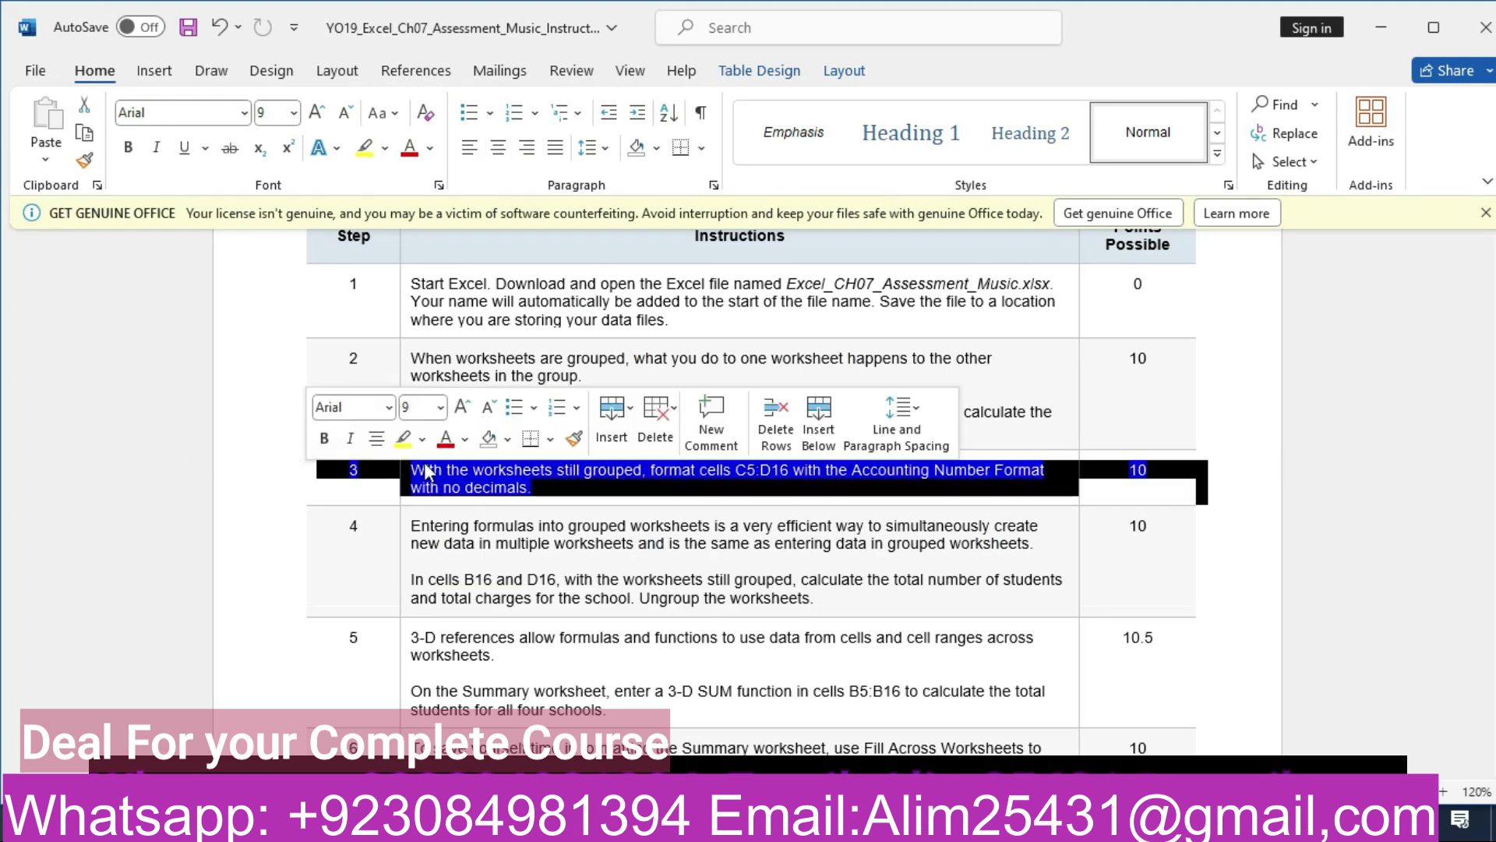
left_click(376, 439)
left_click(273, 565)
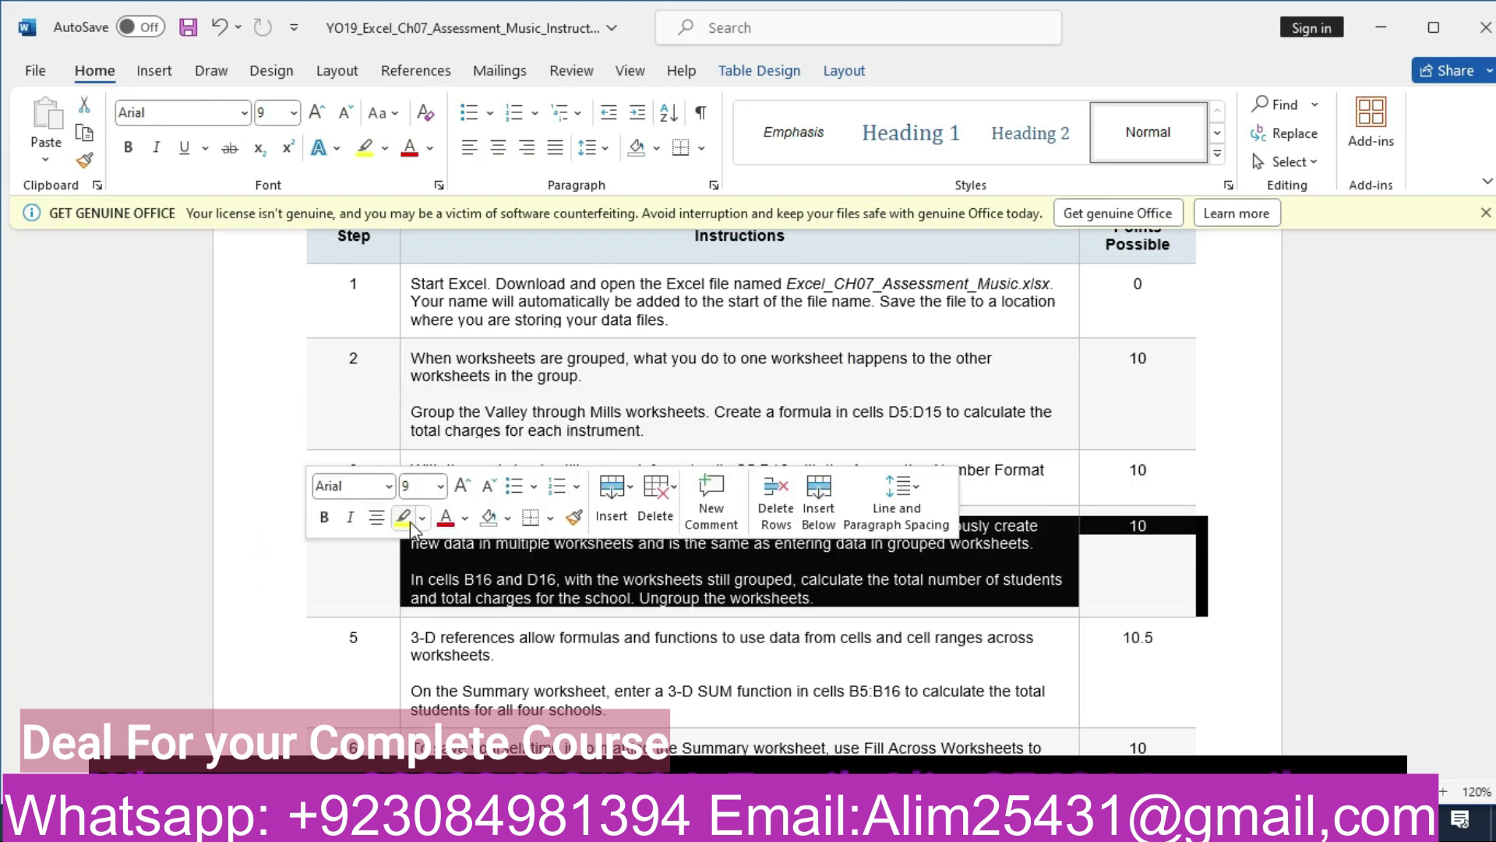
left_click(403, 516)
left_click(1351, 543)
left_click(501, 546)
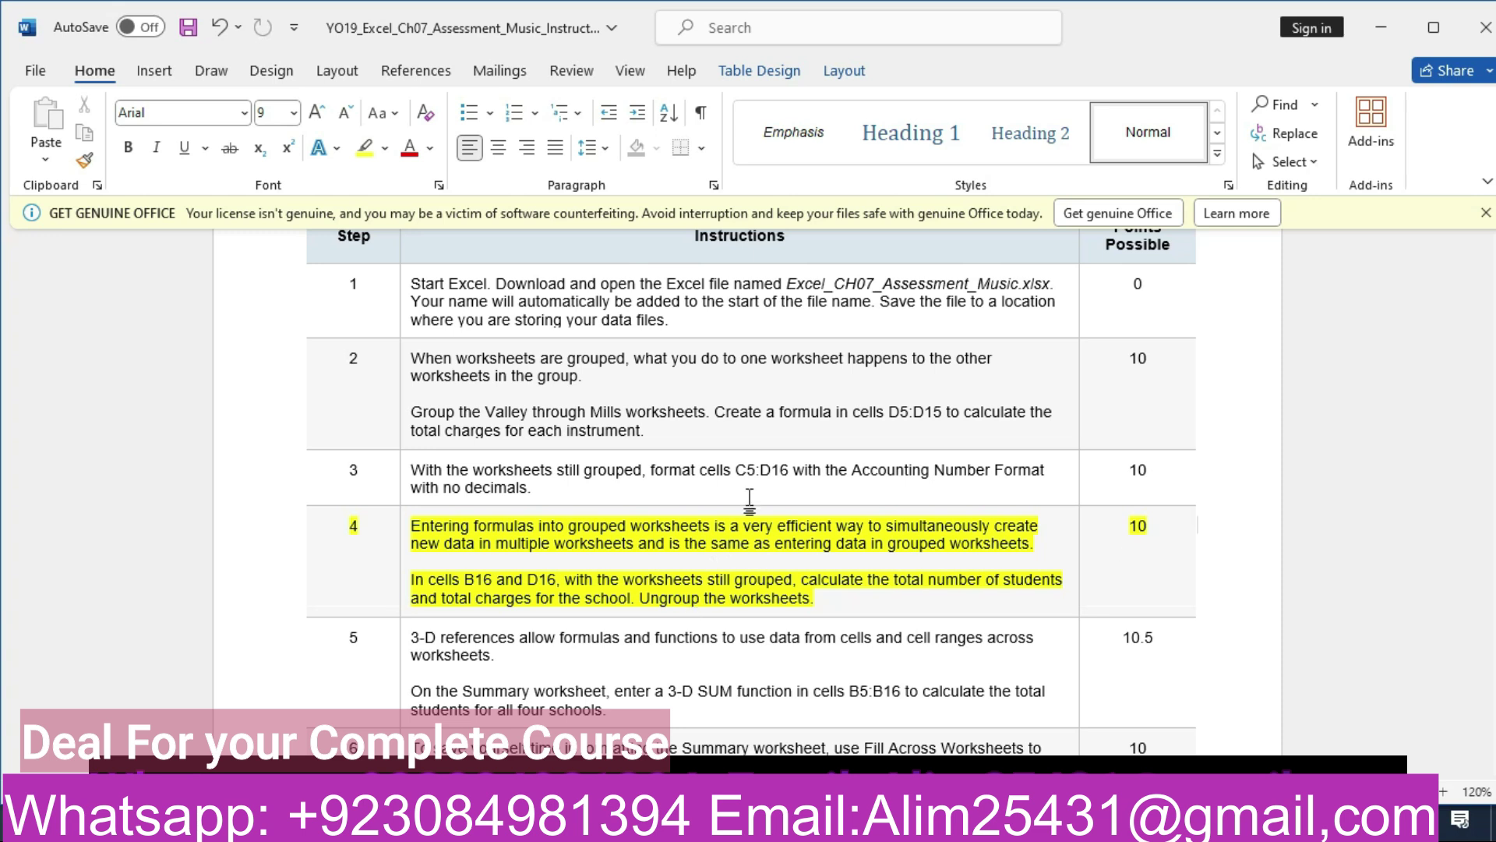
scroll(750, 501, "down", 1)
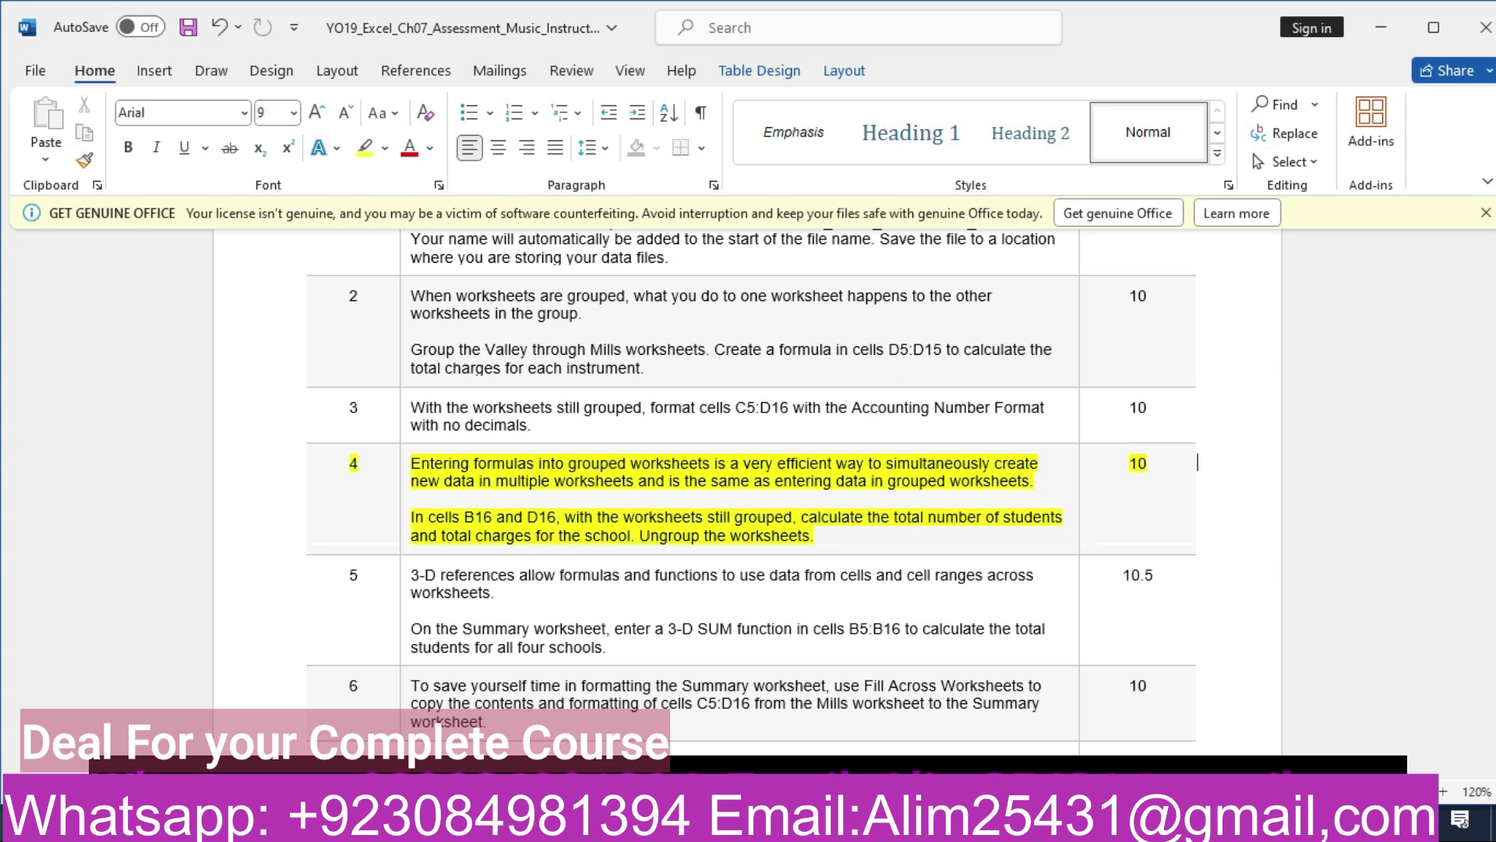
Switch to the Excel workbook and select the first student count in cell B5 of the grouped worksheets.
left_click(827, 826)
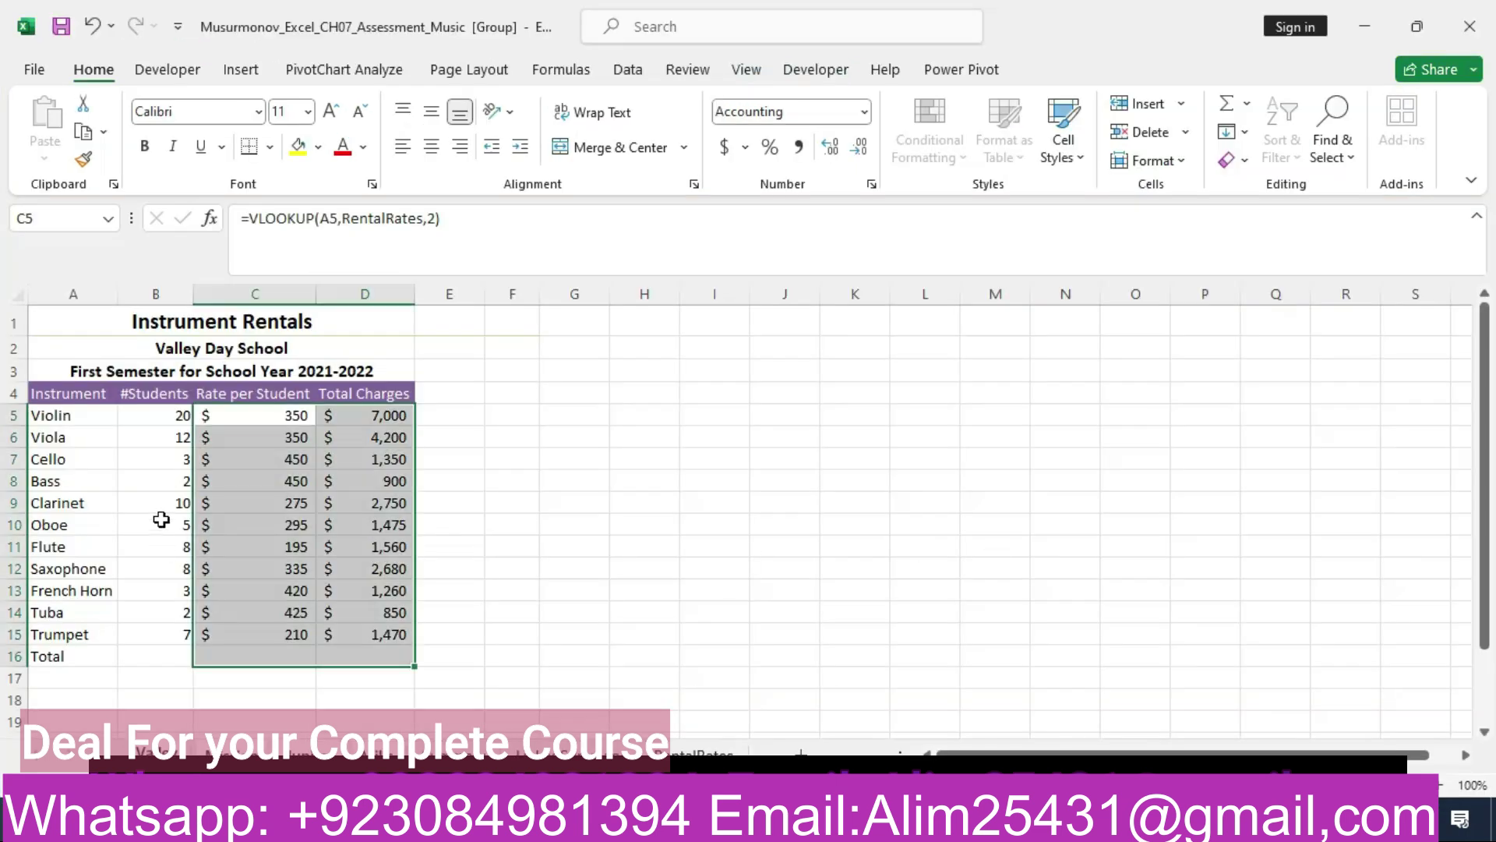
left_click(156, 414)
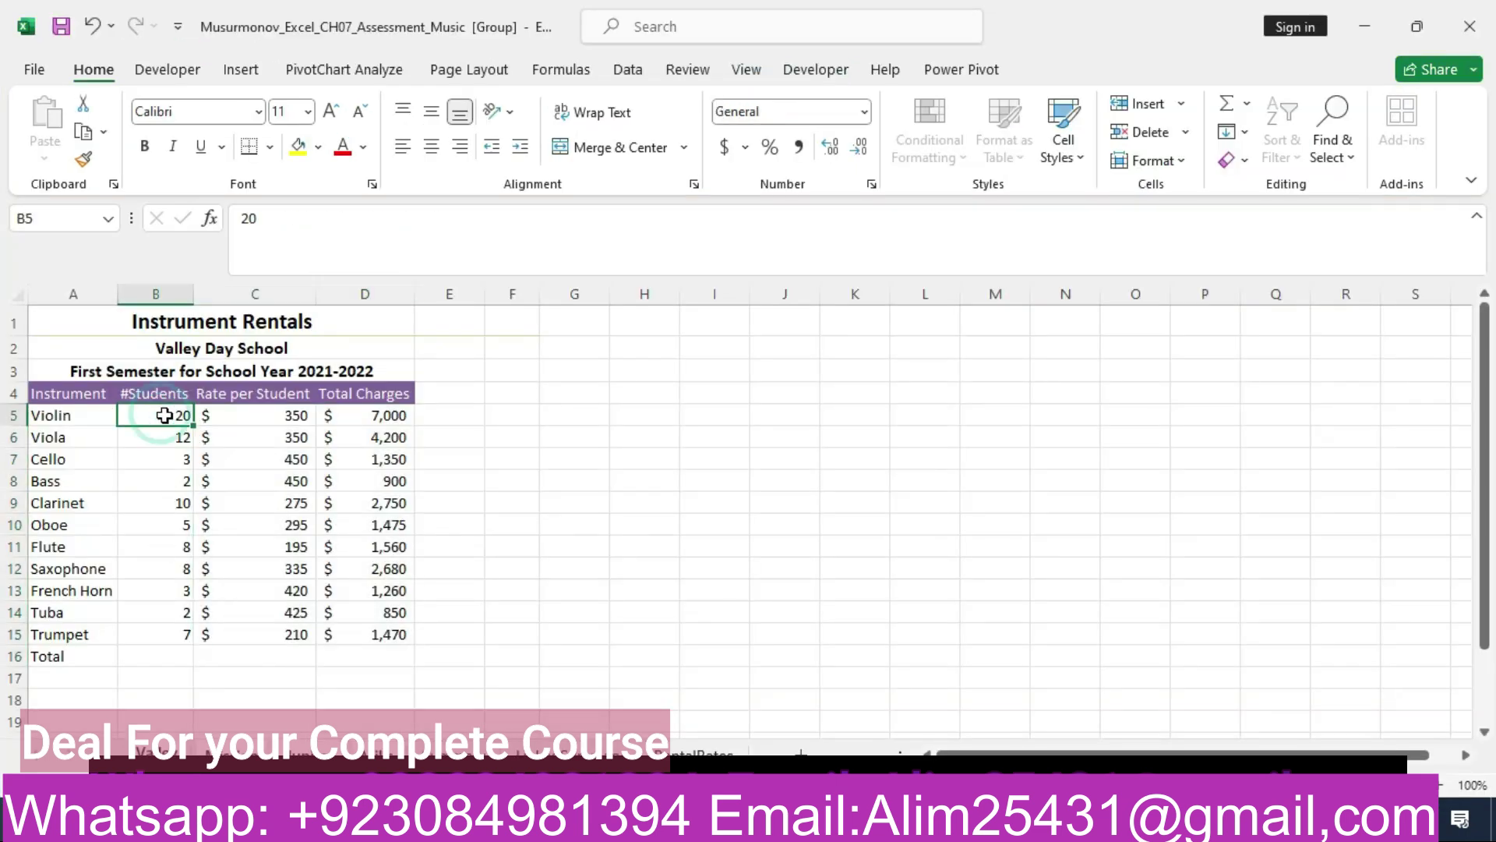